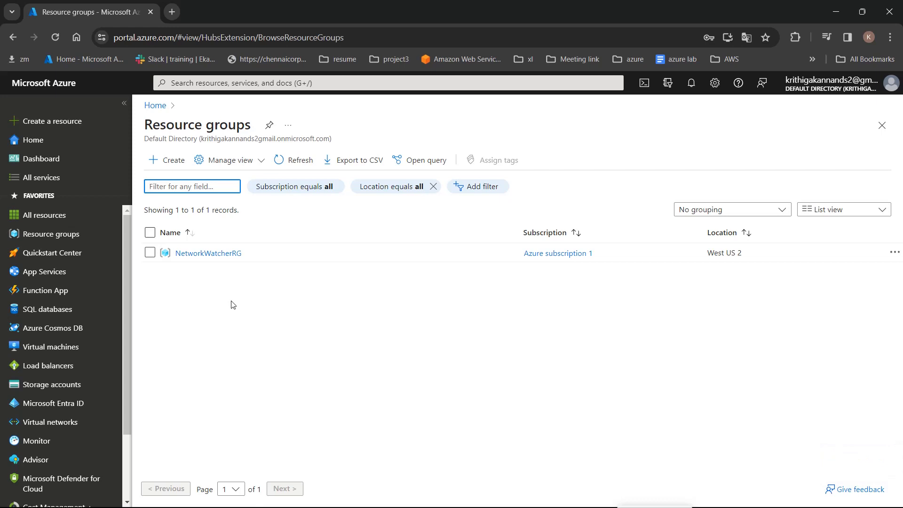
Step: Create a resource group named MyazureclassRG in Azure subscription 1
click(179, 169)
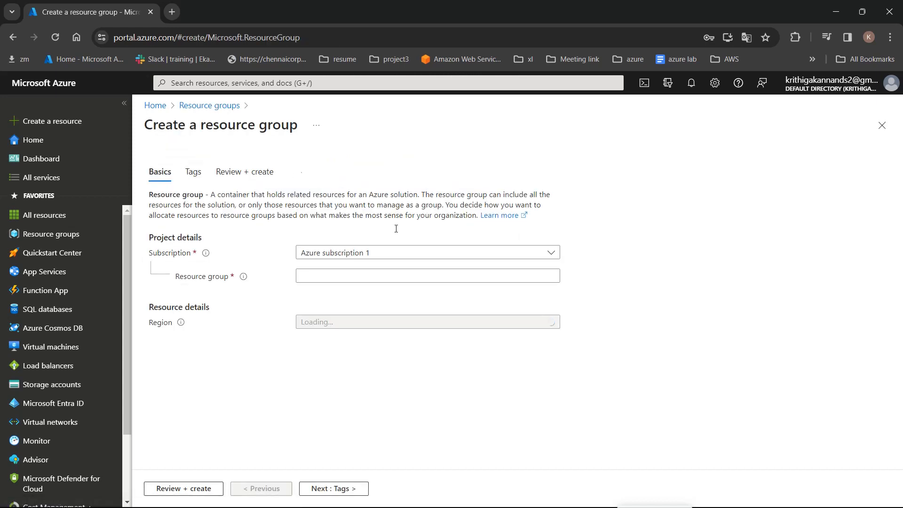
click(356, 276)
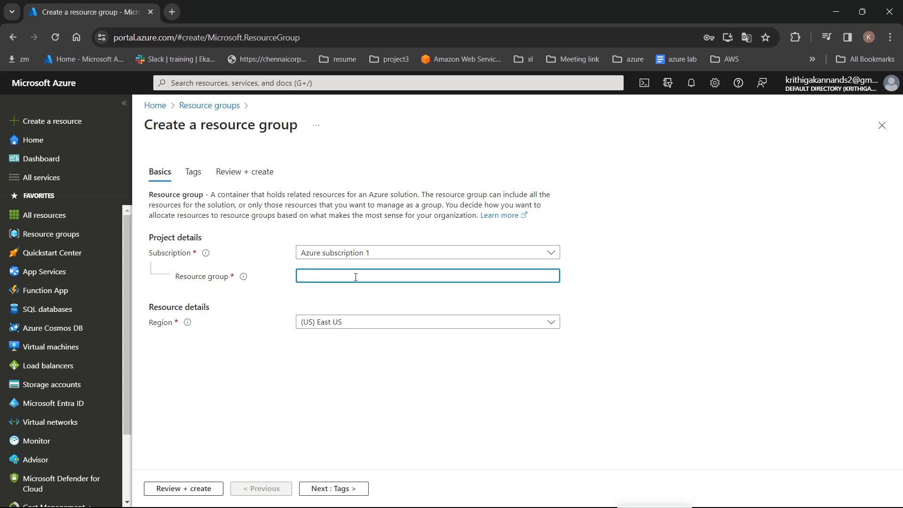
text(My)
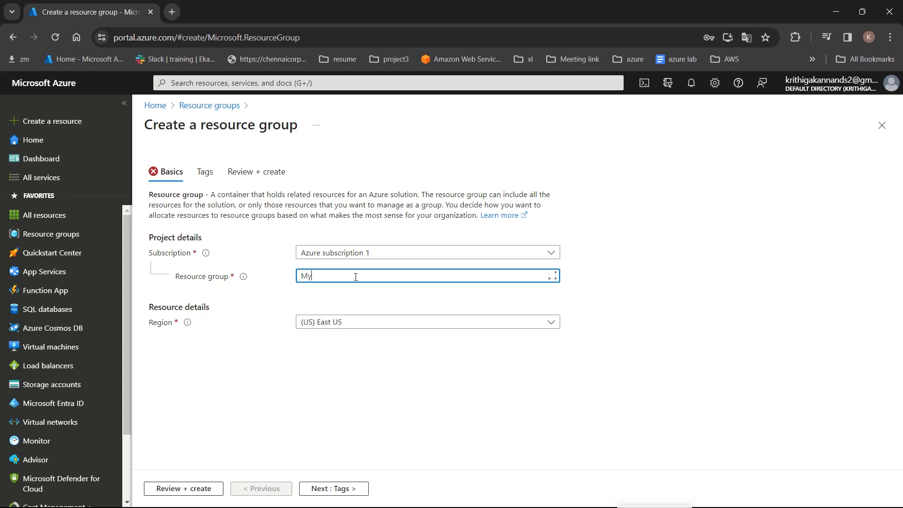
text(azureclassRG)
click(197, 488)
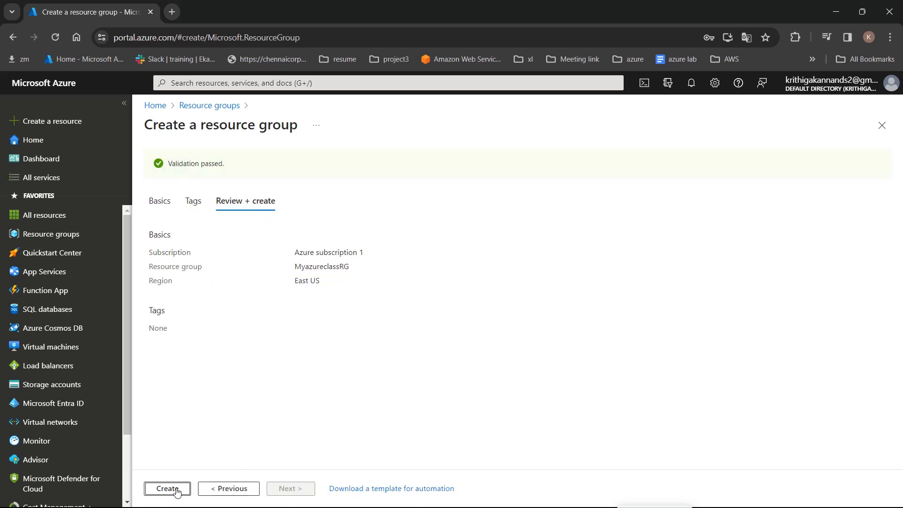
click(177, 489)
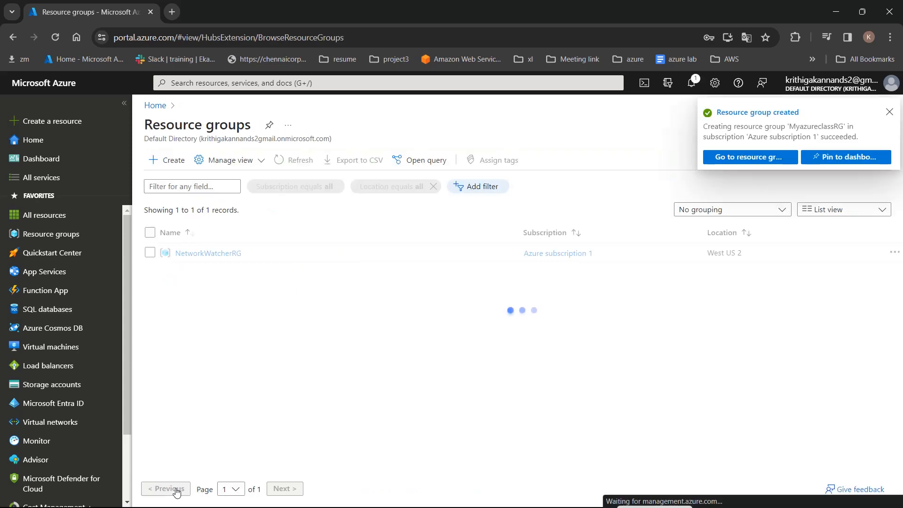
Step: Open the Azure SQL service and start creating a SQL database with the Single database resource type
click(270, 81)
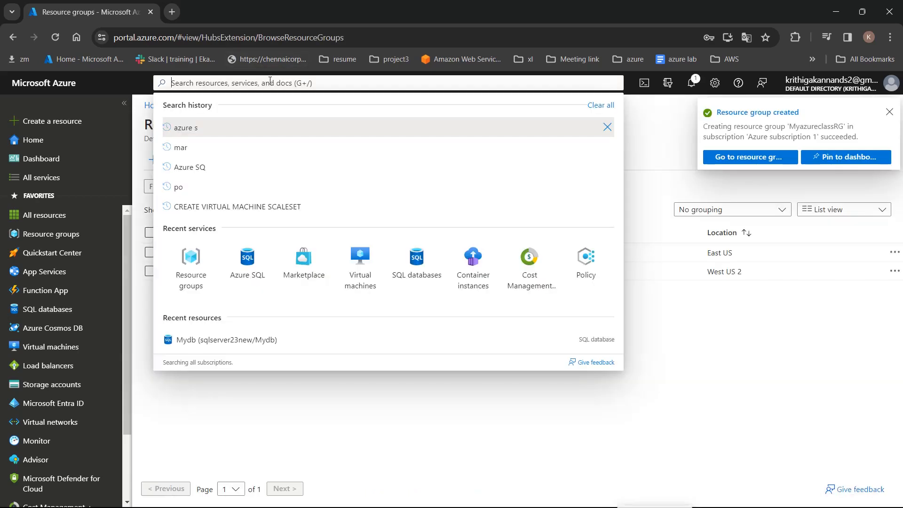
click(247, 263)
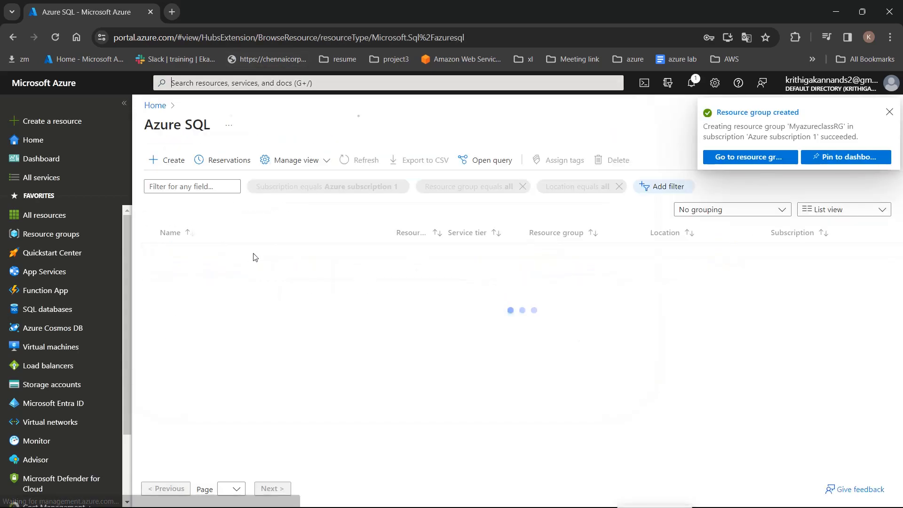
click(192, 186)
click(175, 160)
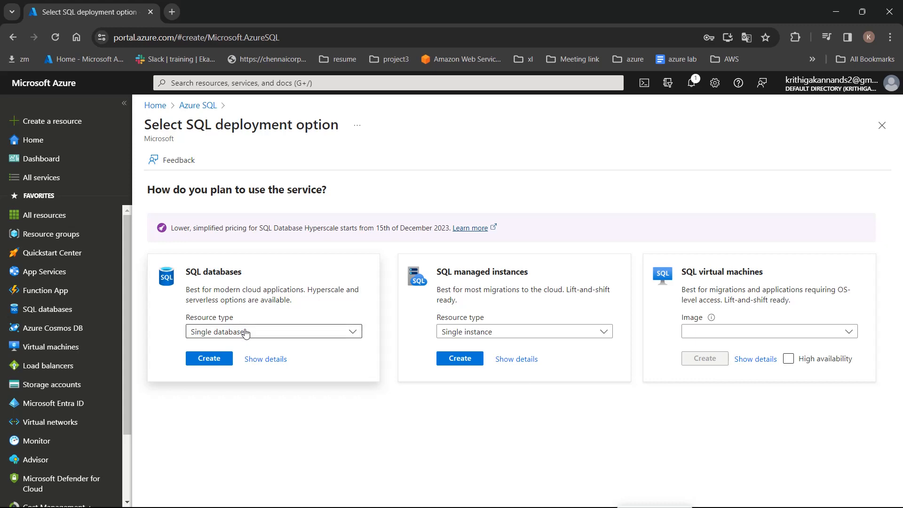
click(218, 361)
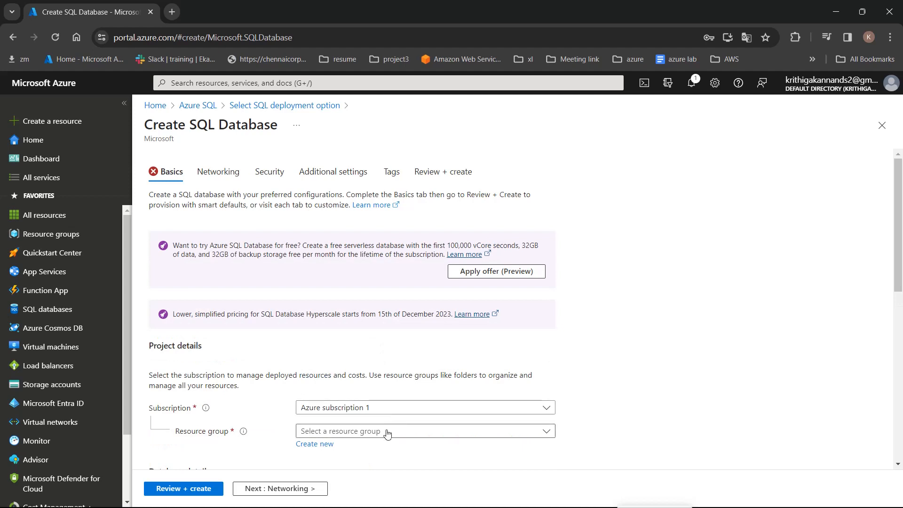
Step: Assign the database to the MyazureclassRG resource group and name it Mydb23
click(388, 433)
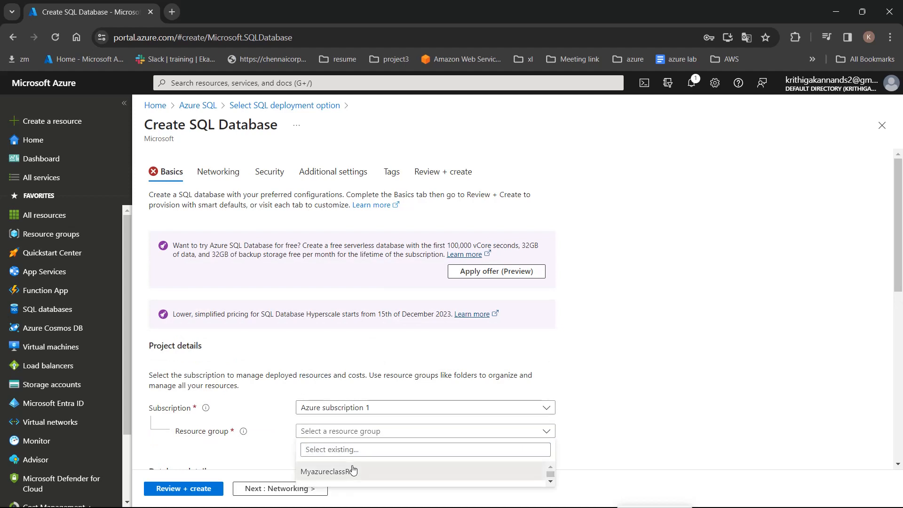
click(352, 470)
drag(890, 227, 893, 353)
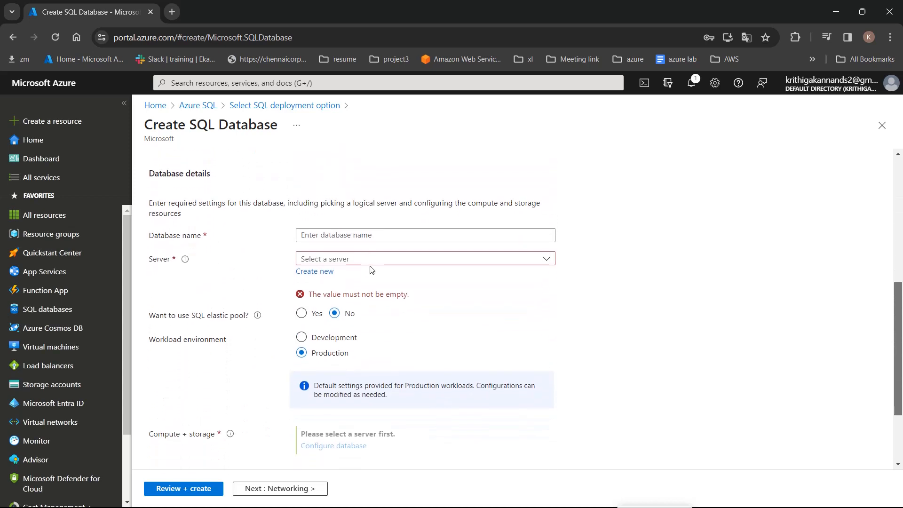
click(363, 237)
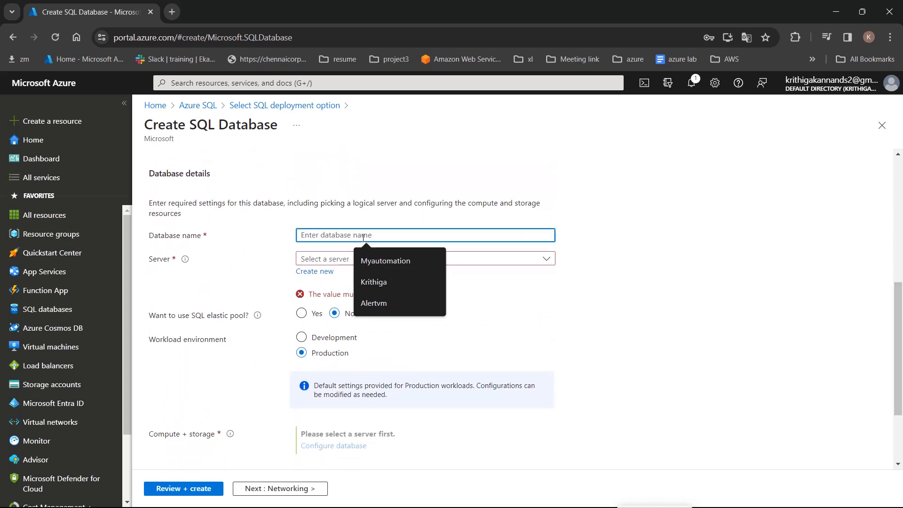
text(M)
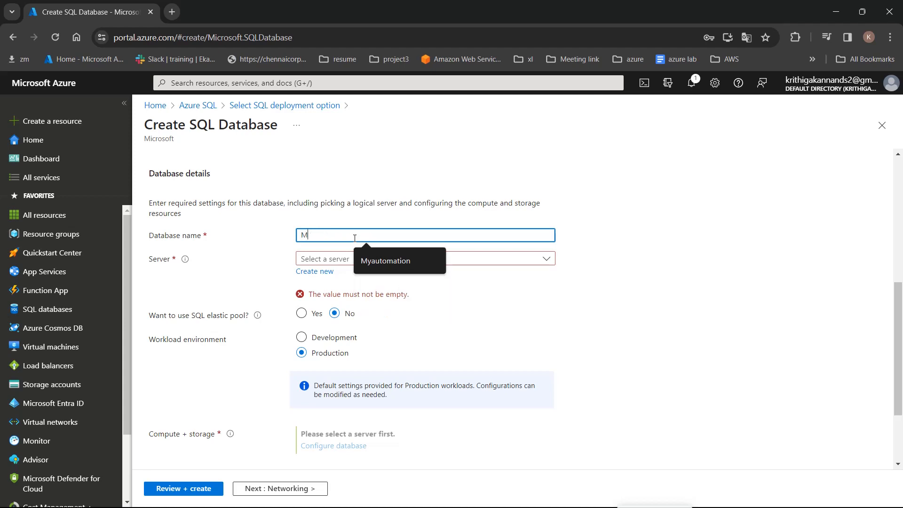
text(yd)
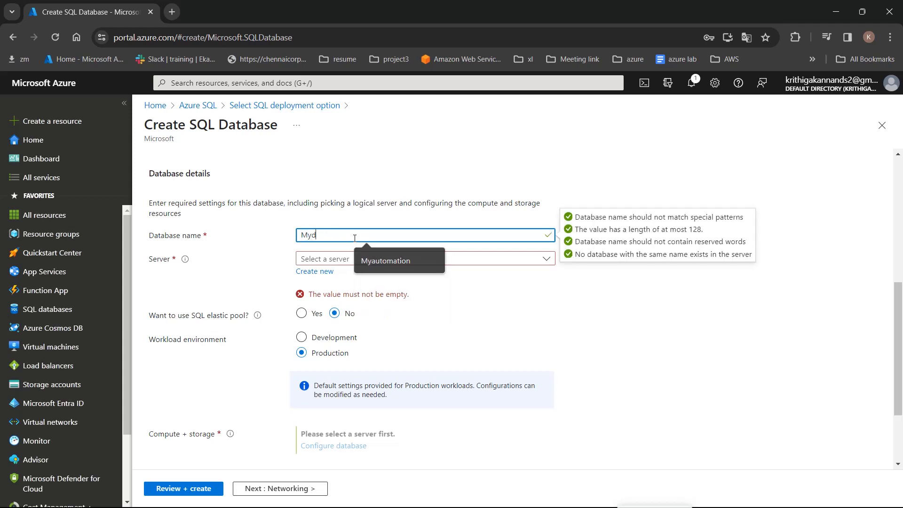
text(b)
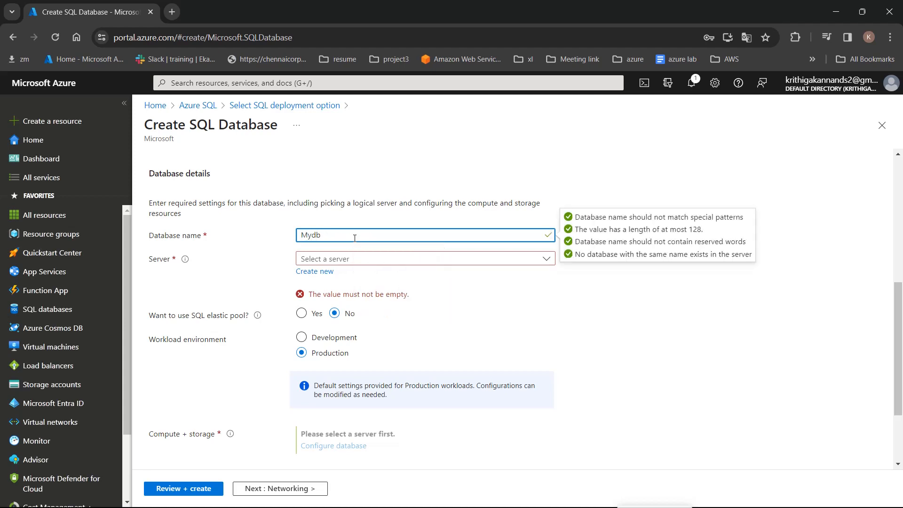
text(23)
Step: Start a new server for the database and name it mysqlserver23new
click(312, 271)
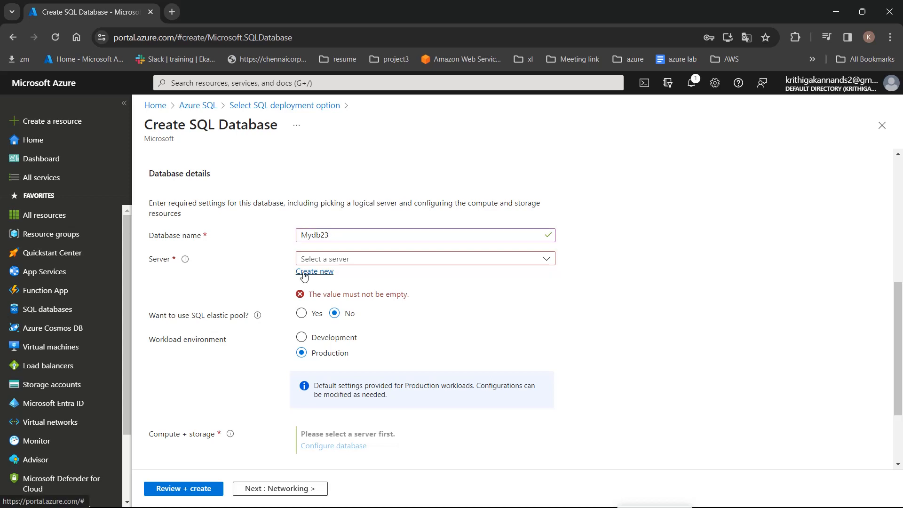
click(315, 246)
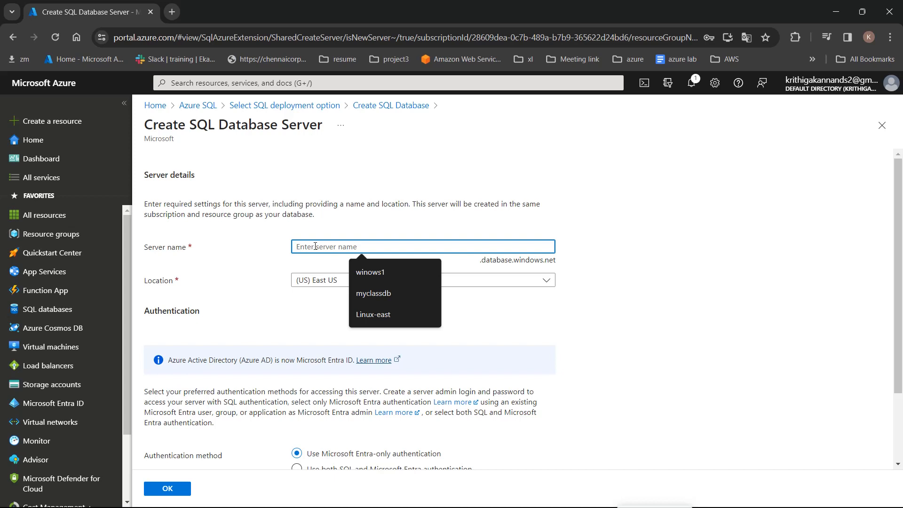
text(my)
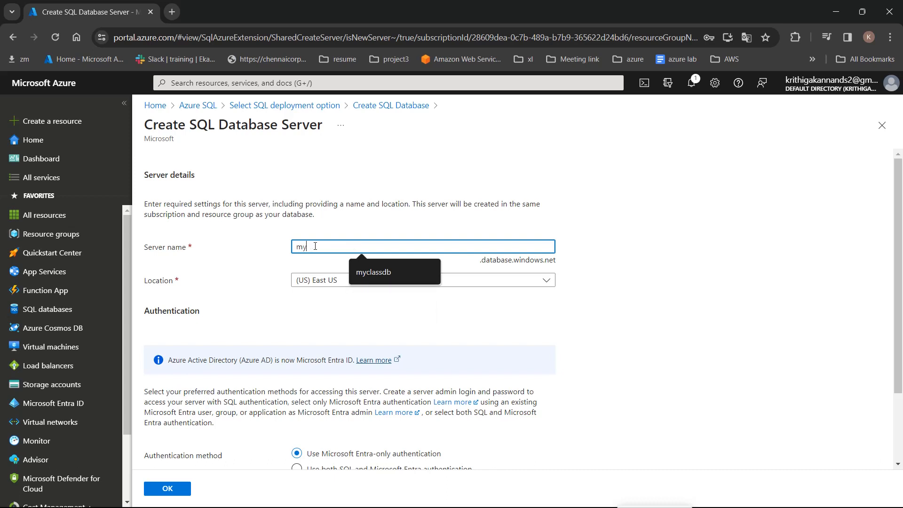
text(server)
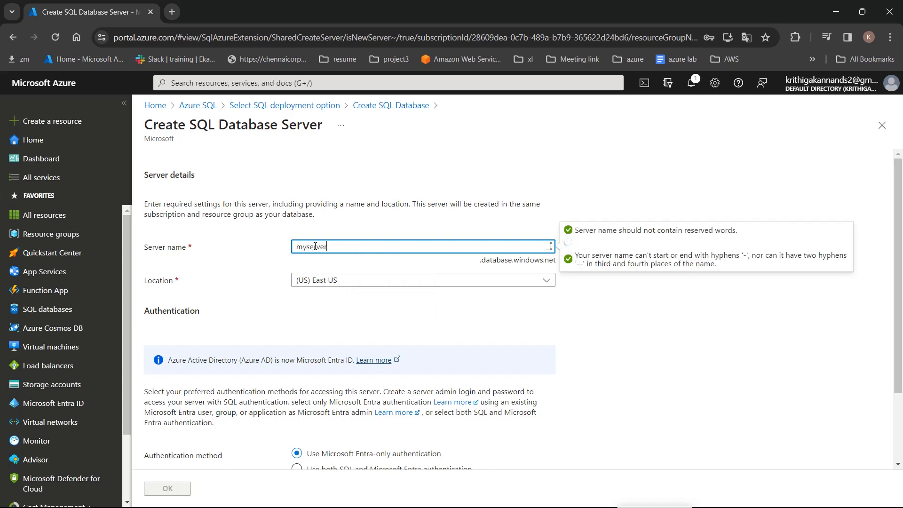
text(23)
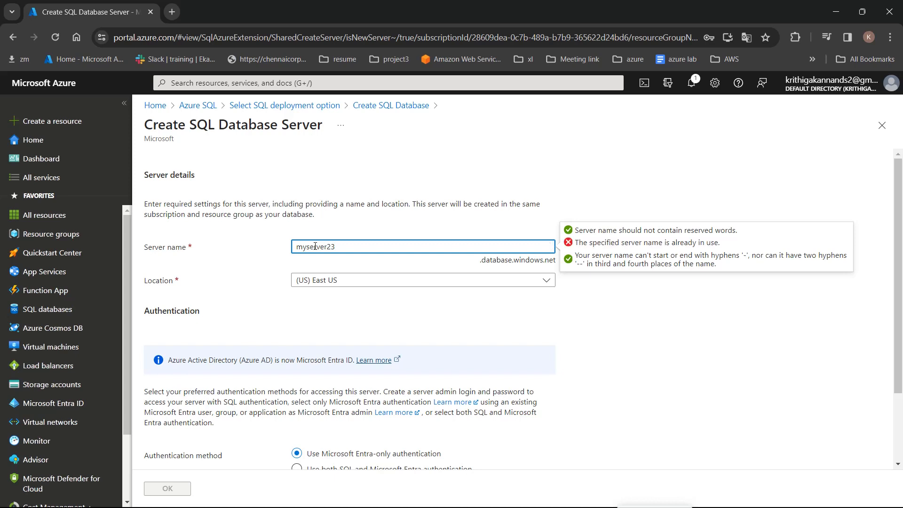
click(306, 246)
text(sql)
text(new)
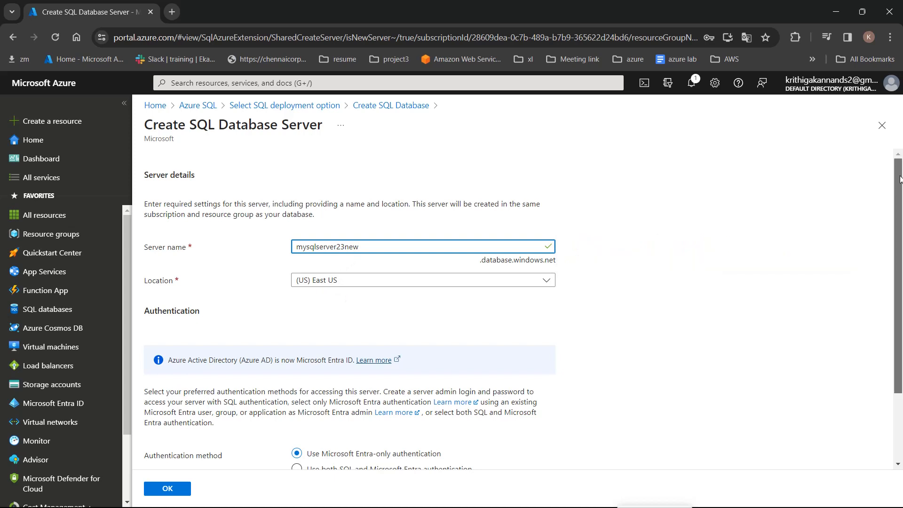
Step: Choose SQL authentication for the new server and enter the server admin login name
scroll(700, 271, down, 2)
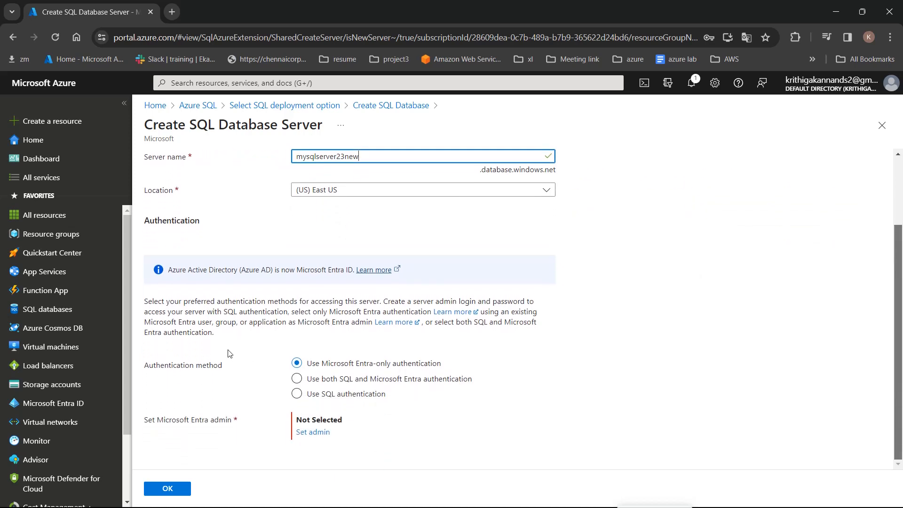
click(296, 394)
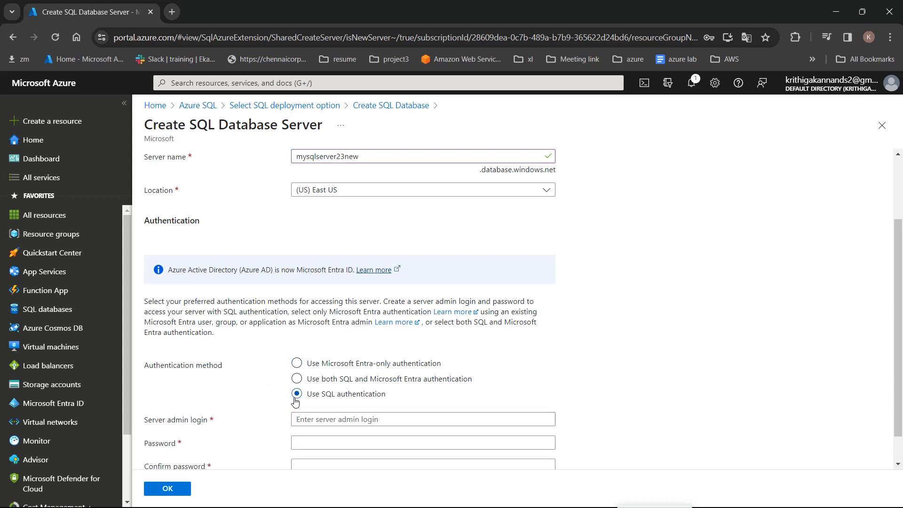
scroll(900, 311, down, 2)
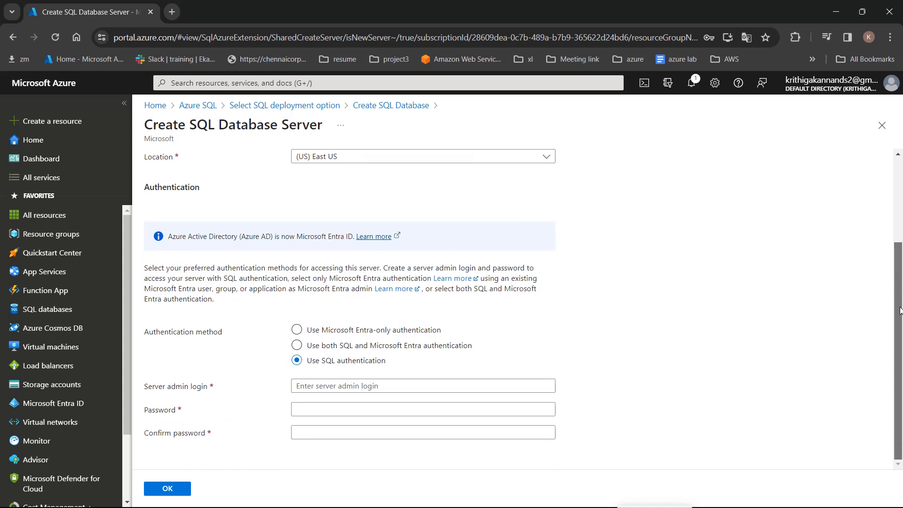
click(328, 386)
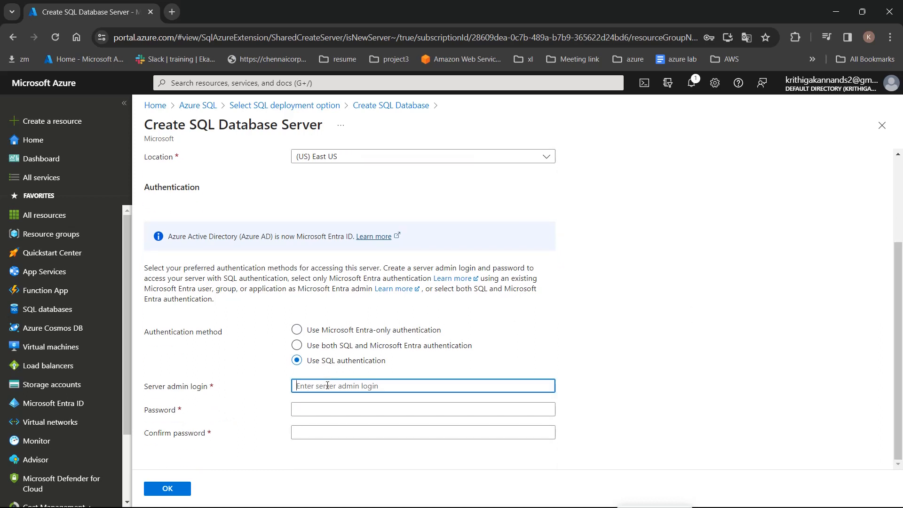
text(Krithiga)
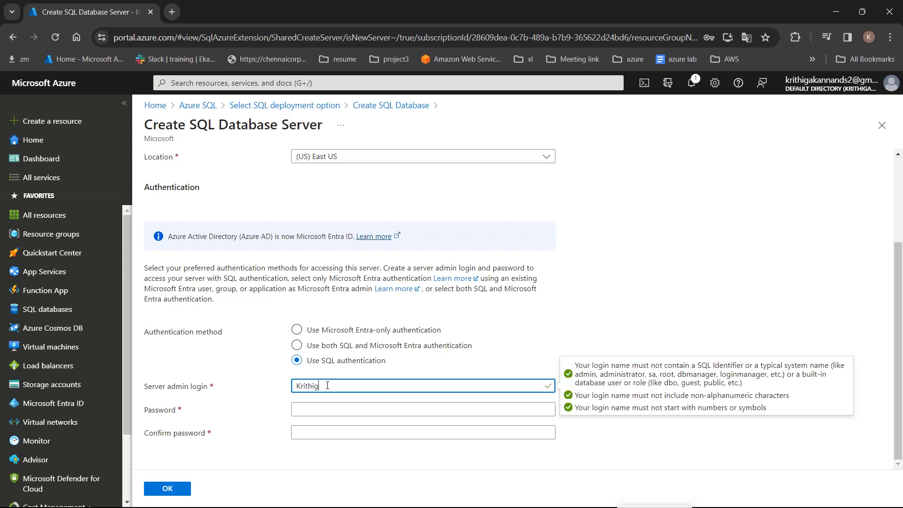
Step: Fill in the server admin's saved password, enter it again as confirmation and accept the new server's settings
click(314, 405)
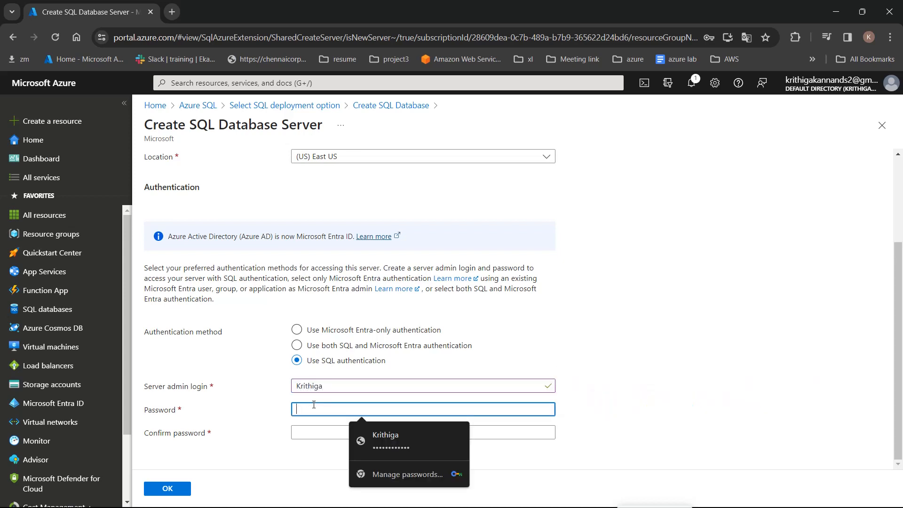
click(390, 441)
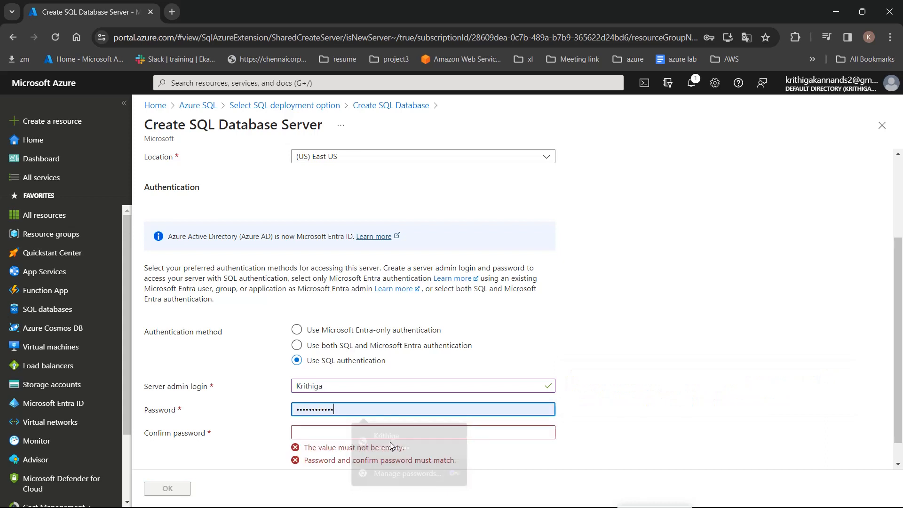
click(328, 430)
text(•)
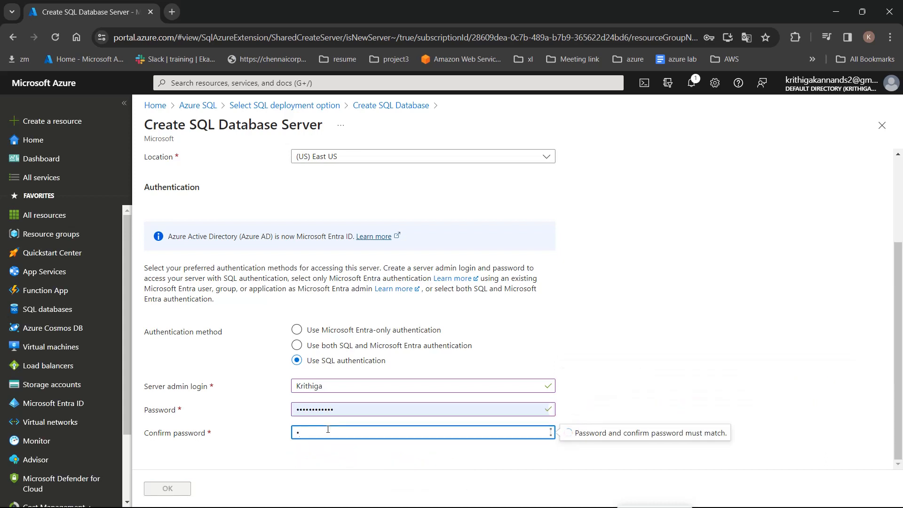
text(••)
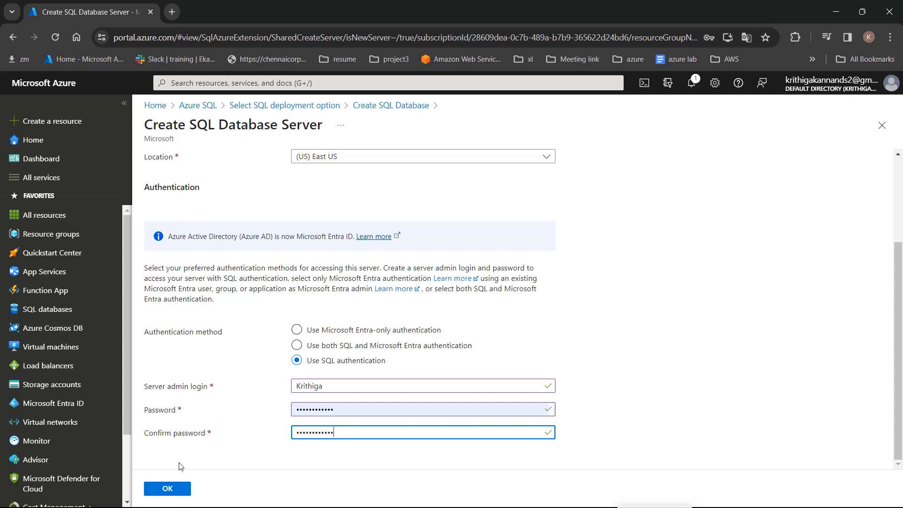
scroll(897, 265, up, 3)
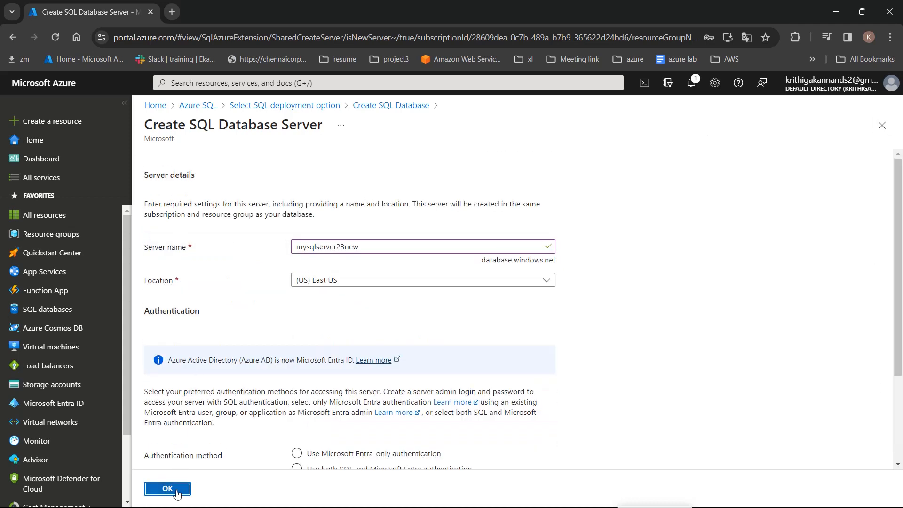
click(178, 492)
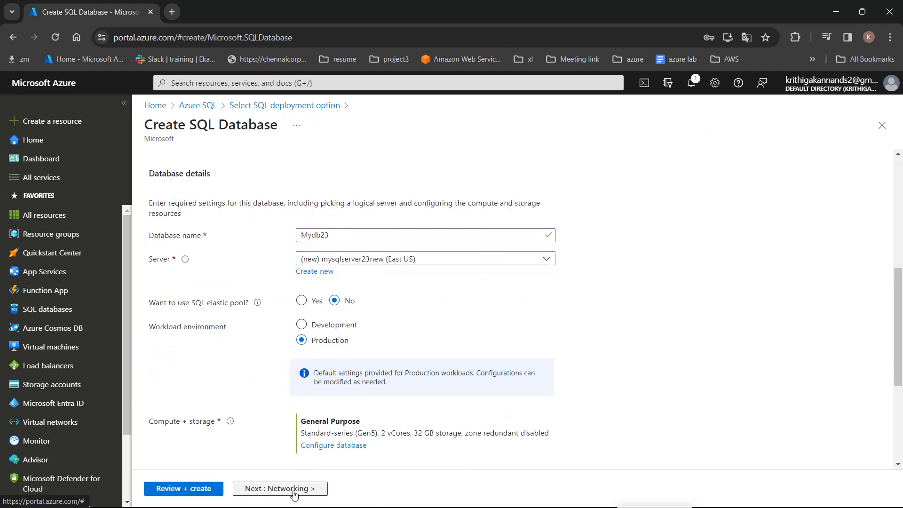
Step: Continue to the database's networking settings and set the connectivity method to Public endpoint
click(294, 494)
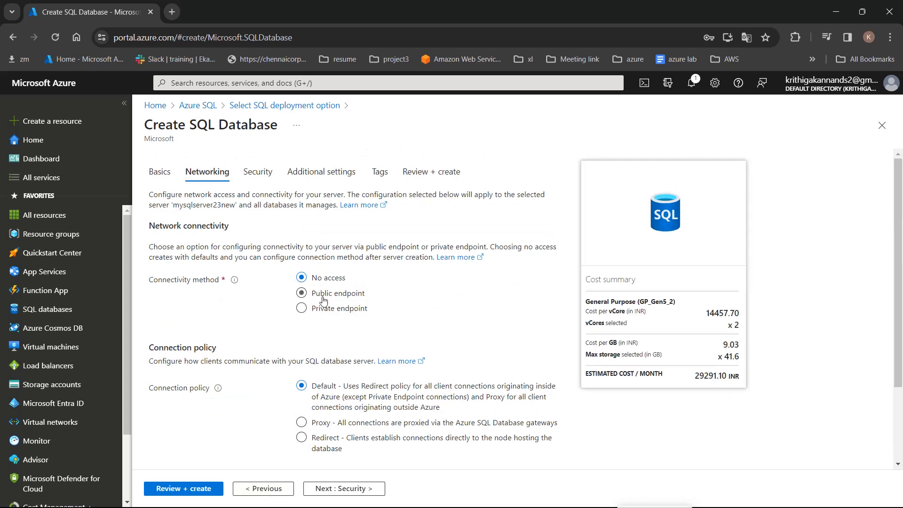
click(304, 294)
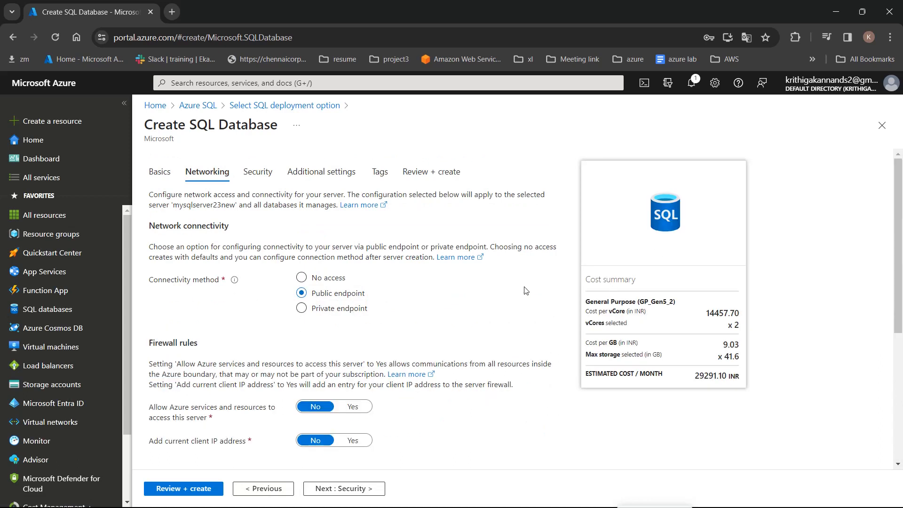
scroll(896, 224, down, 5)
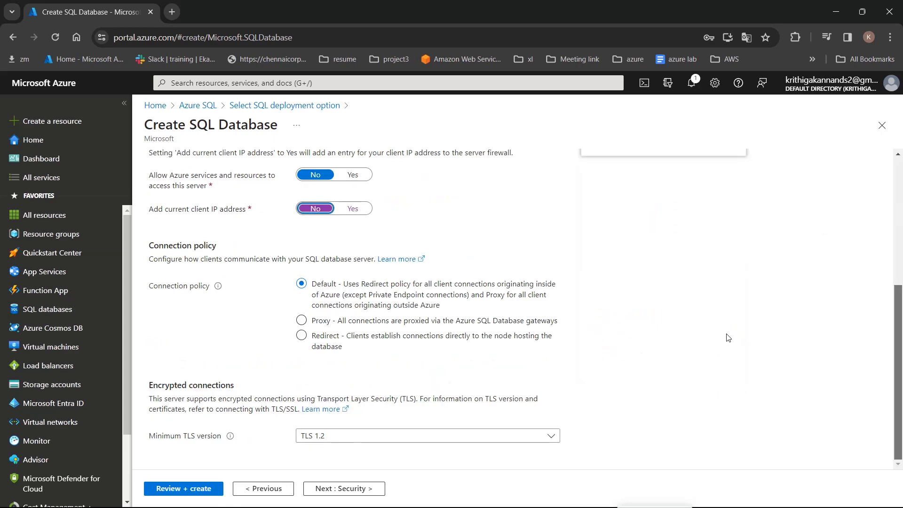
Step: Continue to the database's security settings, choose Not now for Microsoft Defender for SQL, and proceed to the additional settings
click(345, 488)
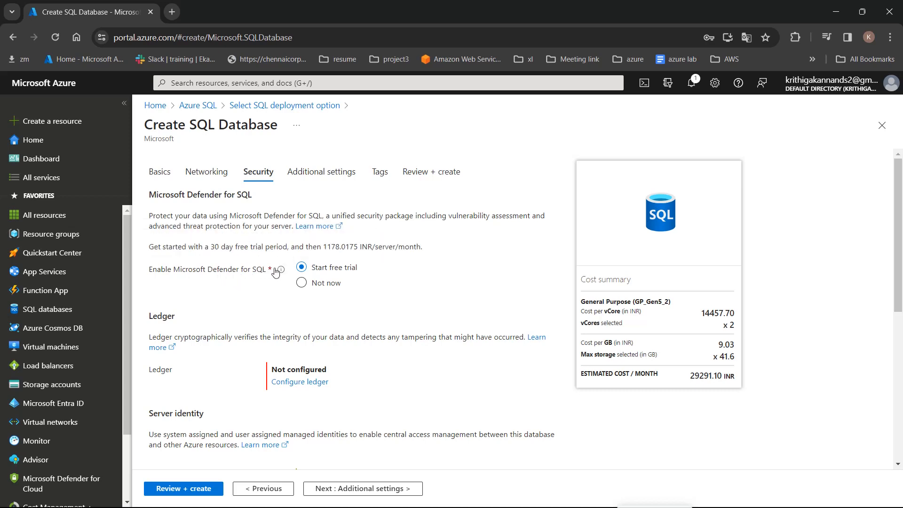
mouse_move(280, 272)
click(302, 284)
drag(901, 191, 901, 340)
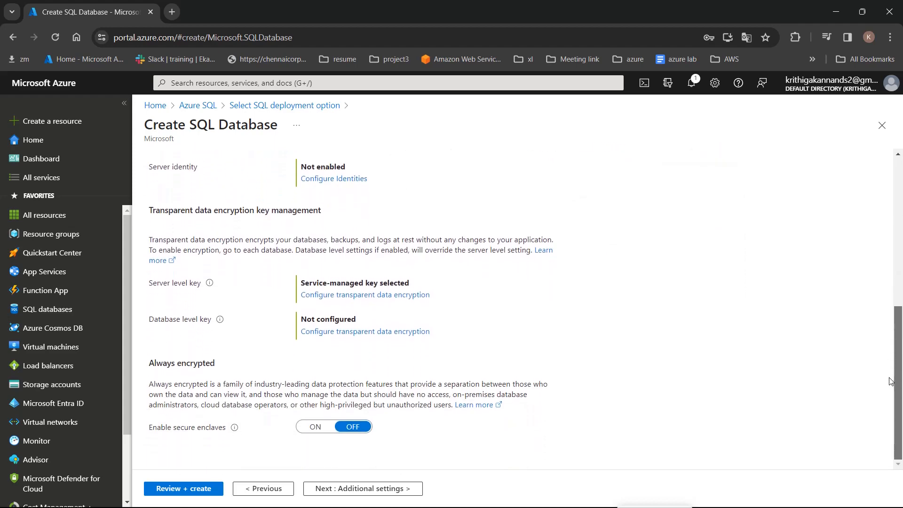
click(390, 491)
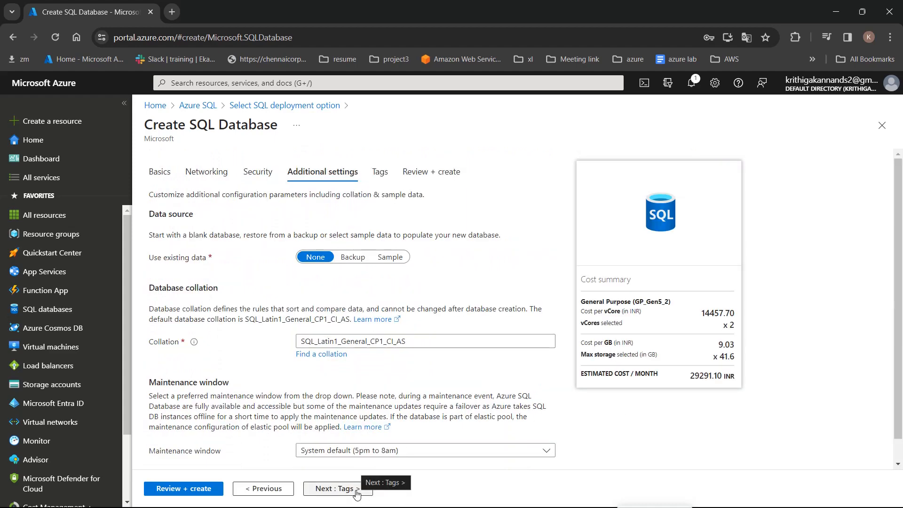
Step: Return to the database's basic settings, change its compute tier to Serverless and apply the configuration
click(160, 175)
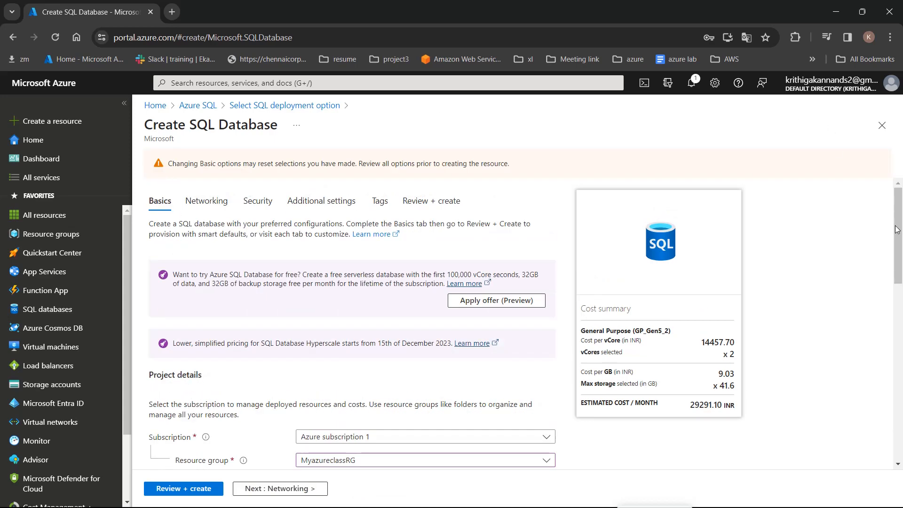
drag(899, 229, 901, 336)
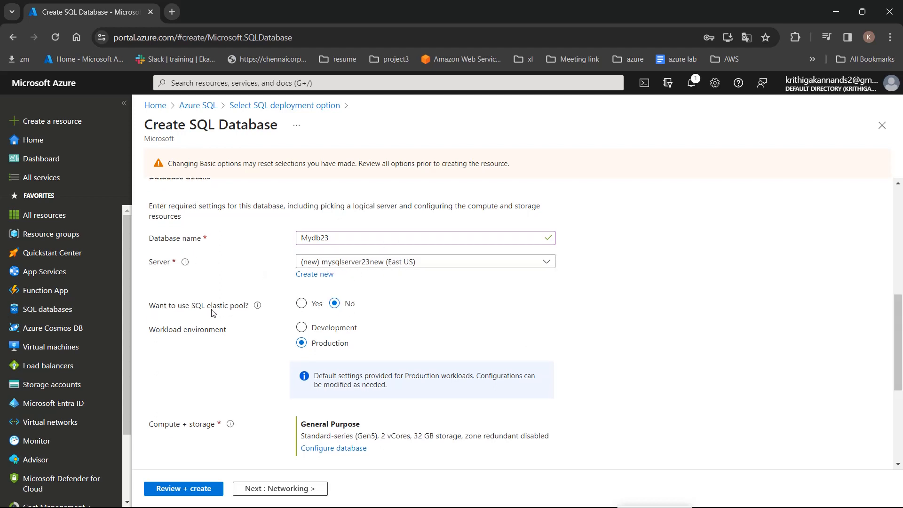
mouse_move(899, 377)
mouse_down()
mouse_move(901, 266)
mouse_move(885, 380)
mouse_up()
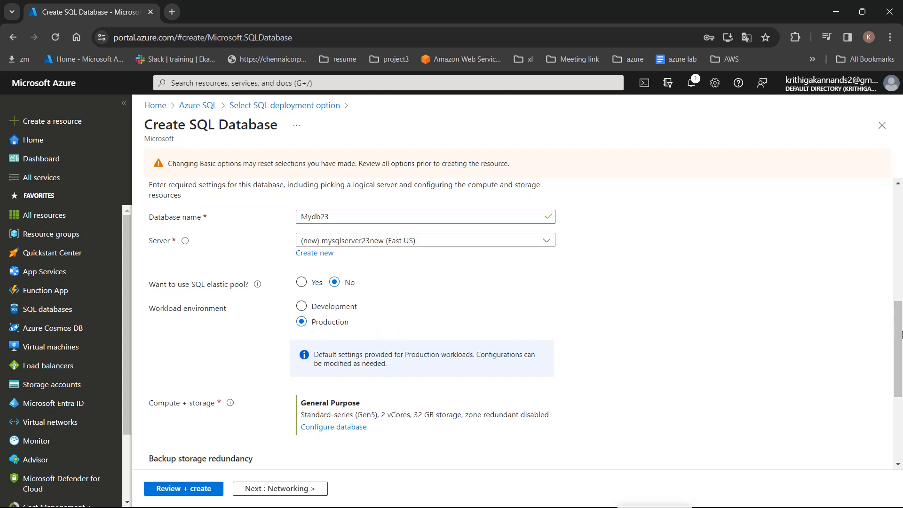
drag(901, 335, 900, 358)
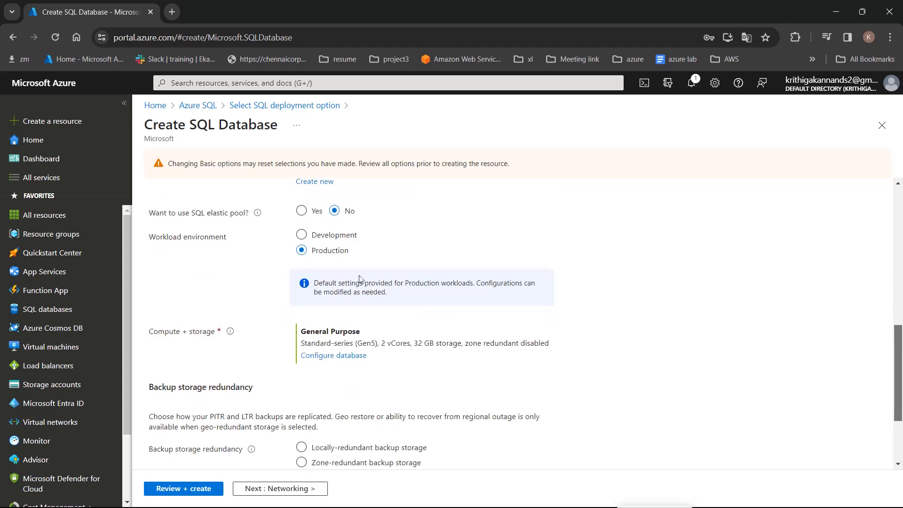
click(336, 357)
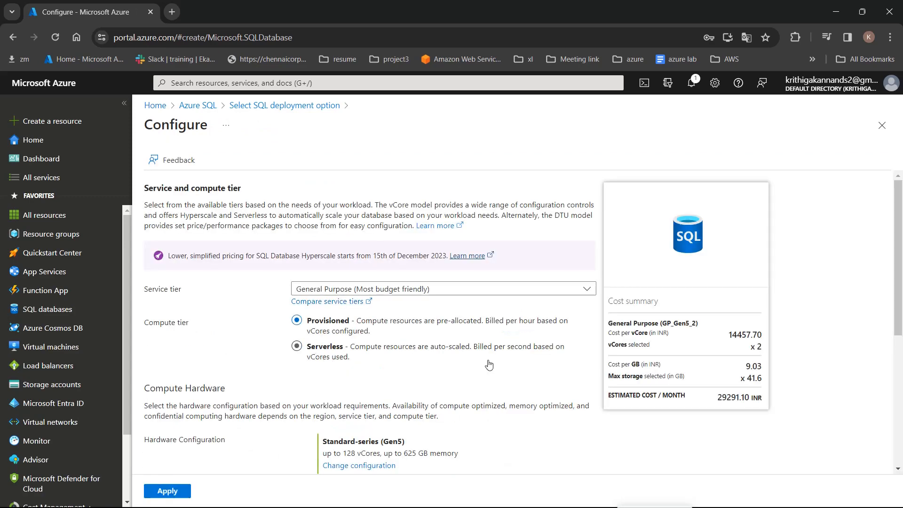
drag(899, 263, 899, 335)
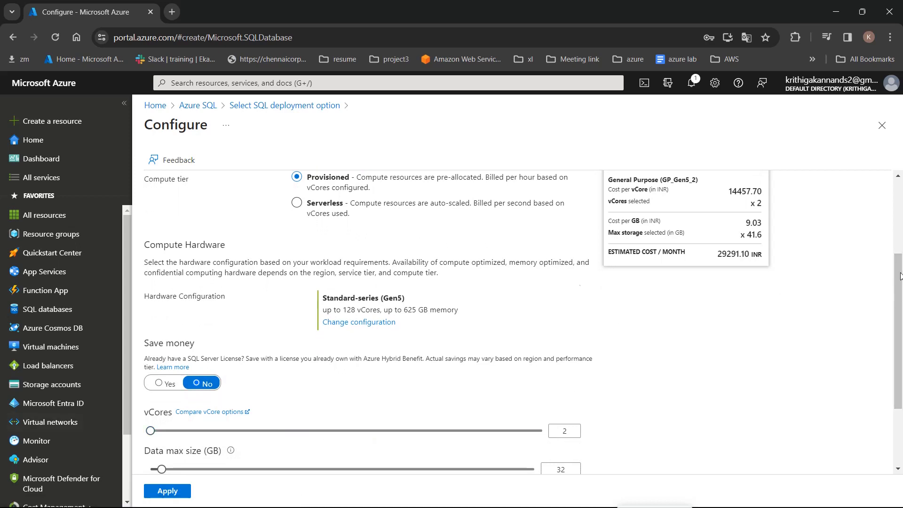
drag(897, 379, 890, 353)
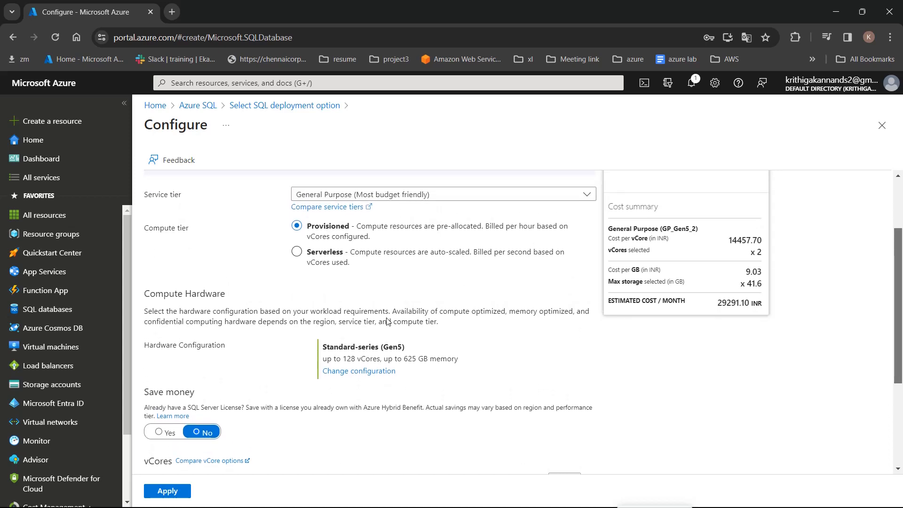
click(297, 252)
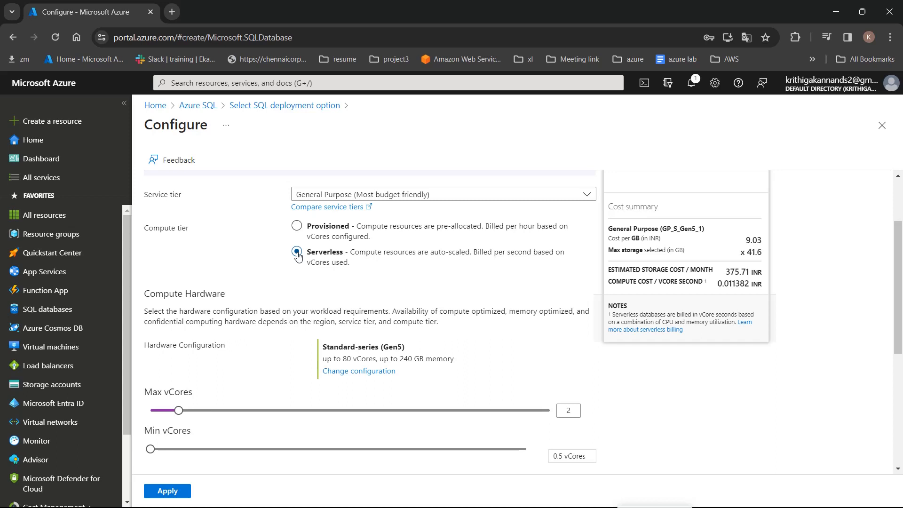
click(169, 490)
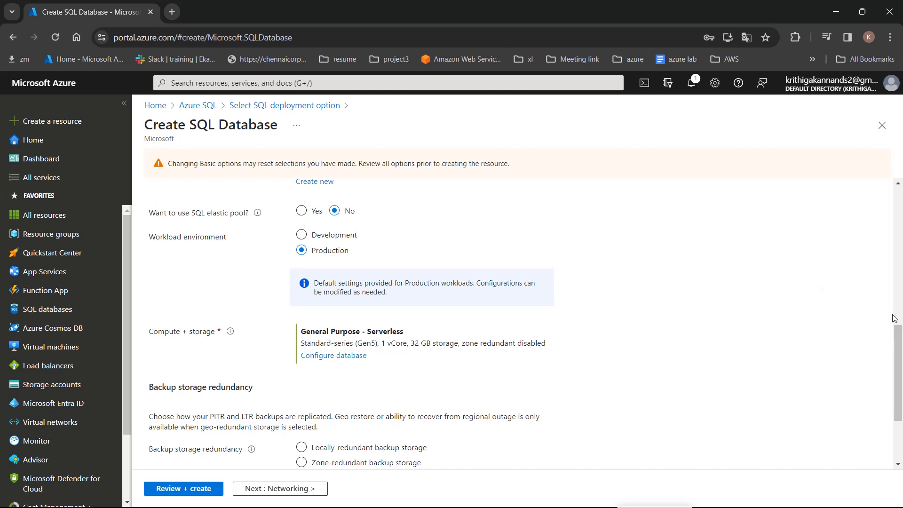
Step: Proceed through the remaining database settings to the final review and create the SQL database
scroll(901, 346, down, 3)
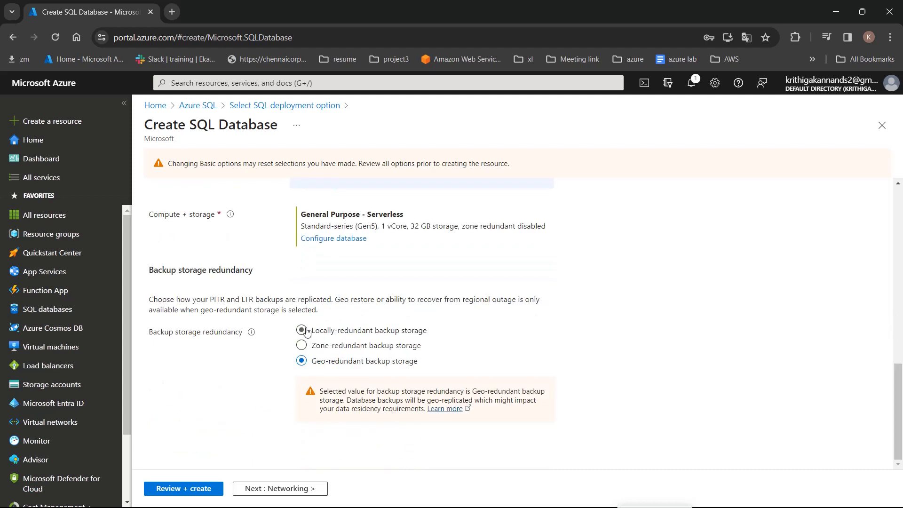
click(303, 489)
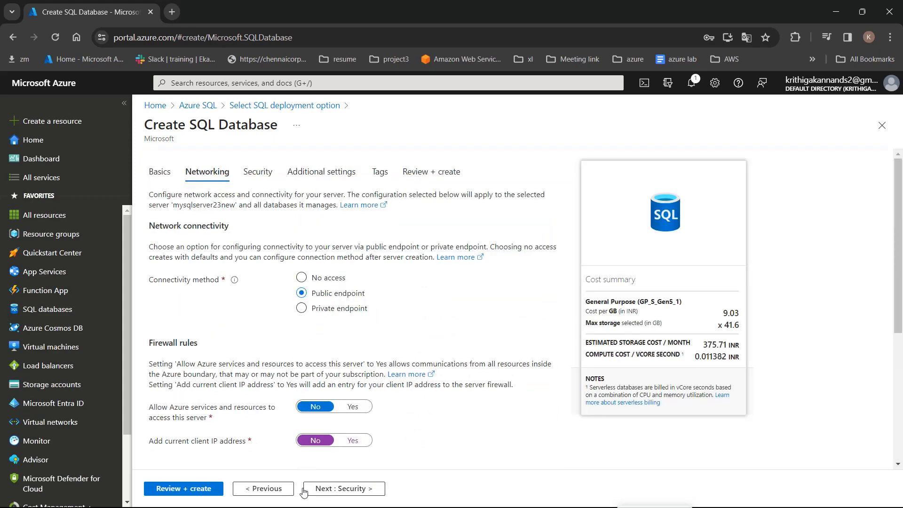
click(206, 489)
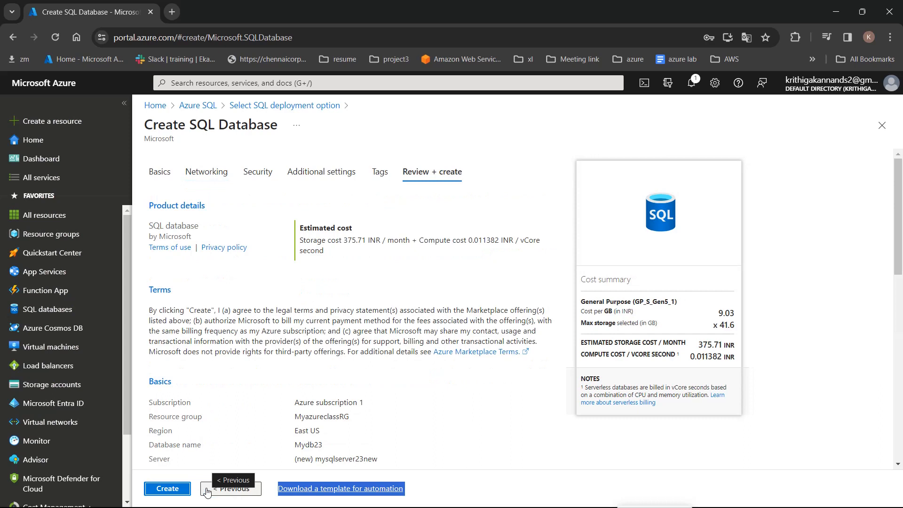
click(164, 487)
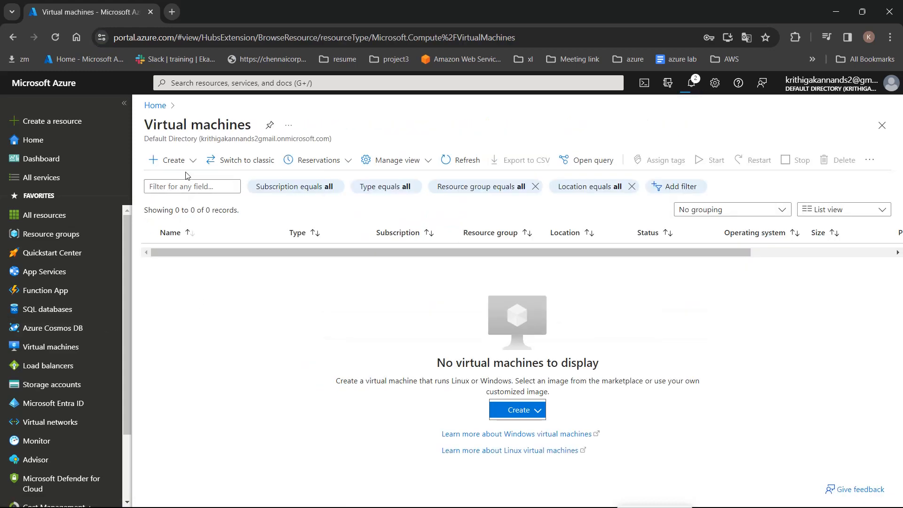
Step: Start creating an Azure virtual machine in the MyazureclassRG resource group and name it Windows
click(176, 160)
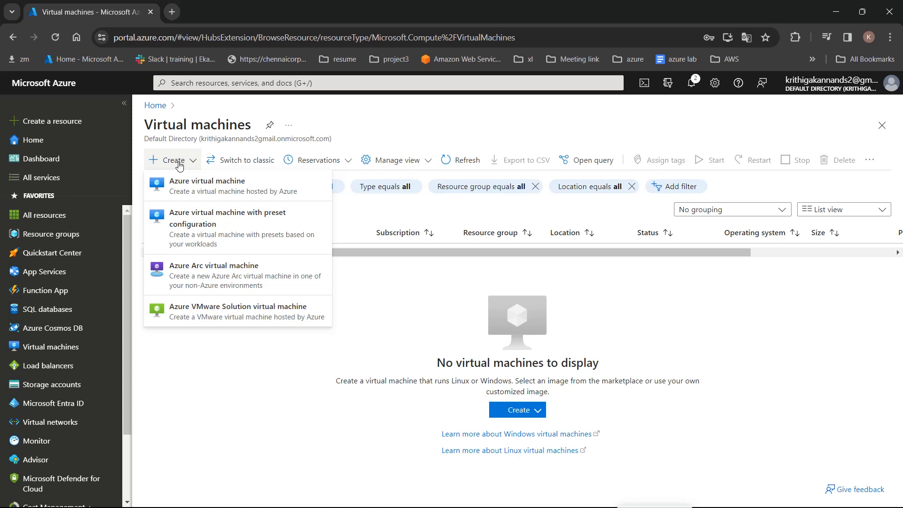
click(182, 186)
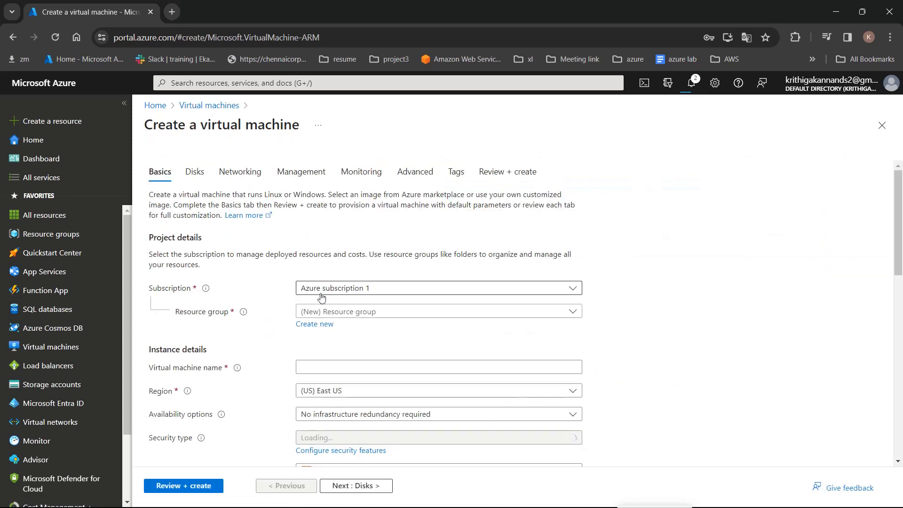
click(327, 313)
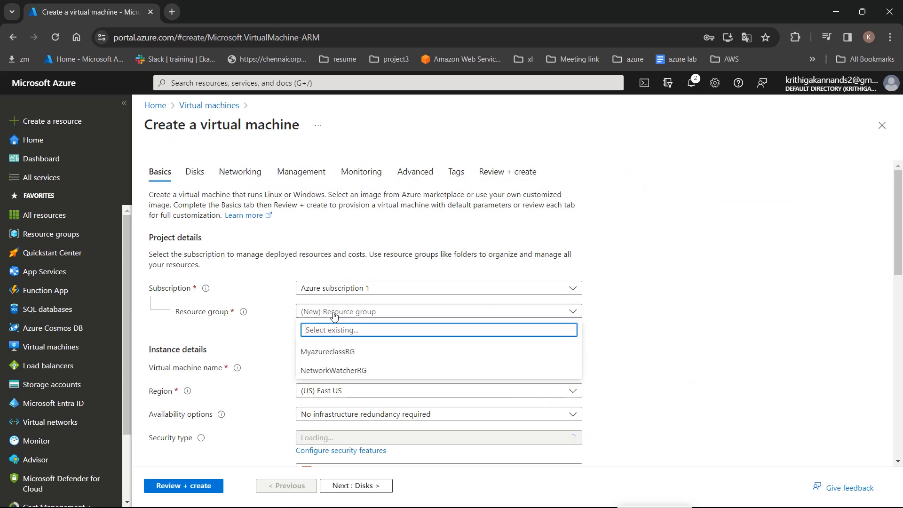
click(324, 352)
click(325, 367)
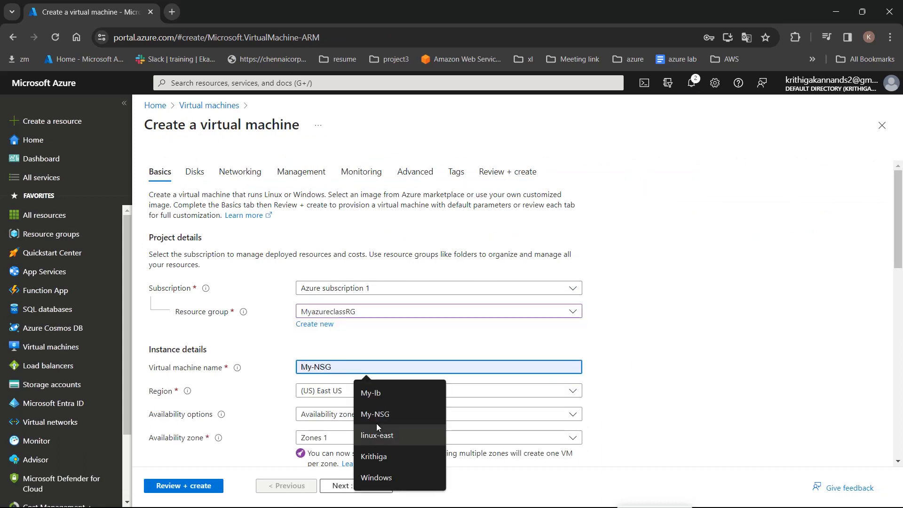
click(378, 478)
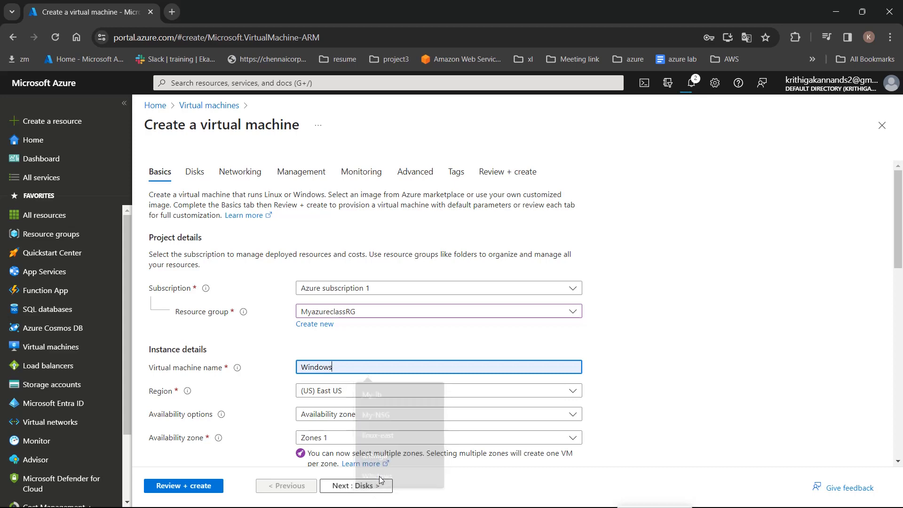
Step: Set the virtual machine's availability options to No infrastructure redundancy required
drag(899, 183, 900, 251)
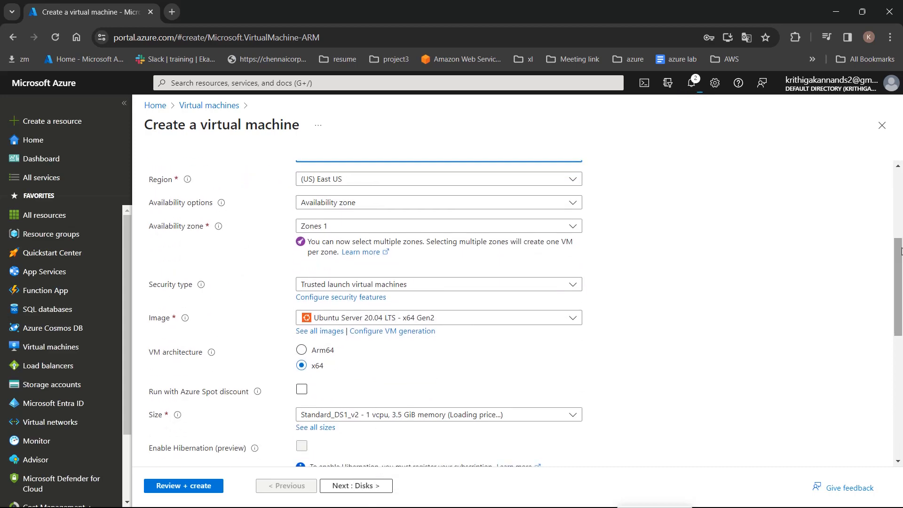
click(325, 204)
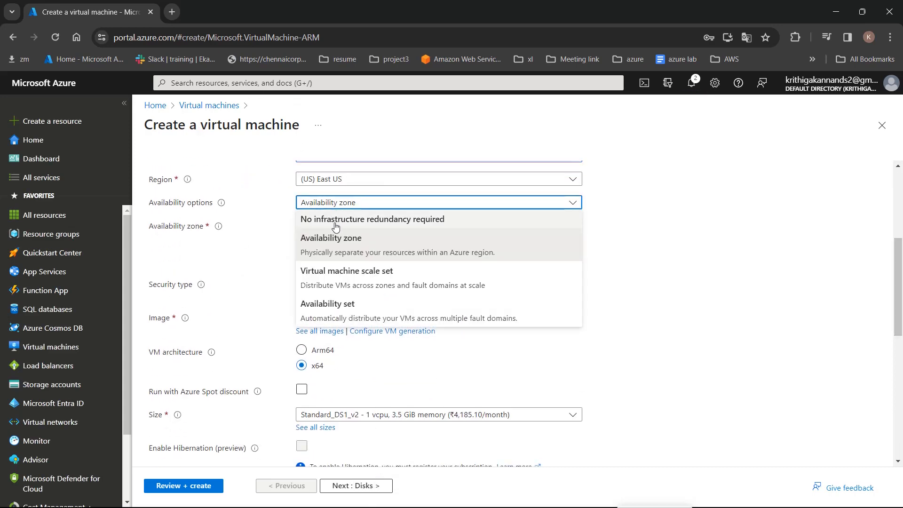
click(335, 224)
Step: Set the virtual machine's security type to Standard and its image to Windows Server 2019 Datacenter - x64 Gen2
click(332, 228)
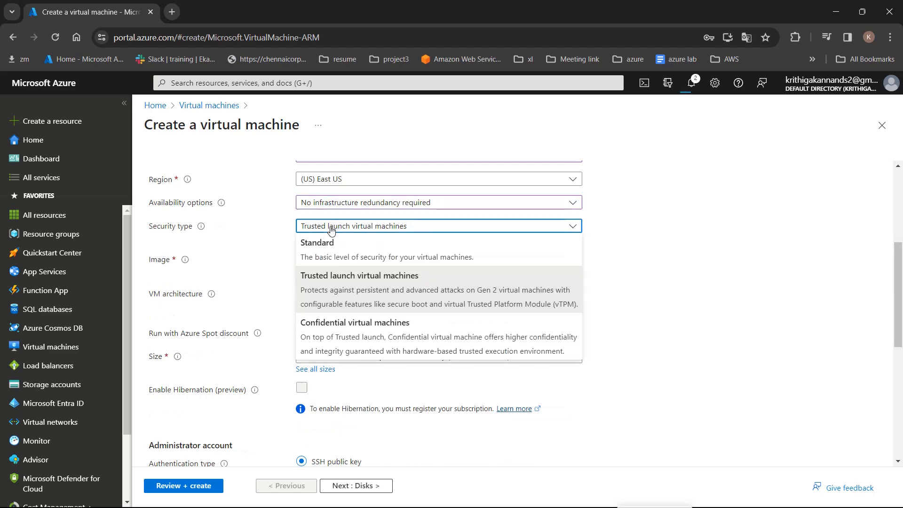
click(329, 244)
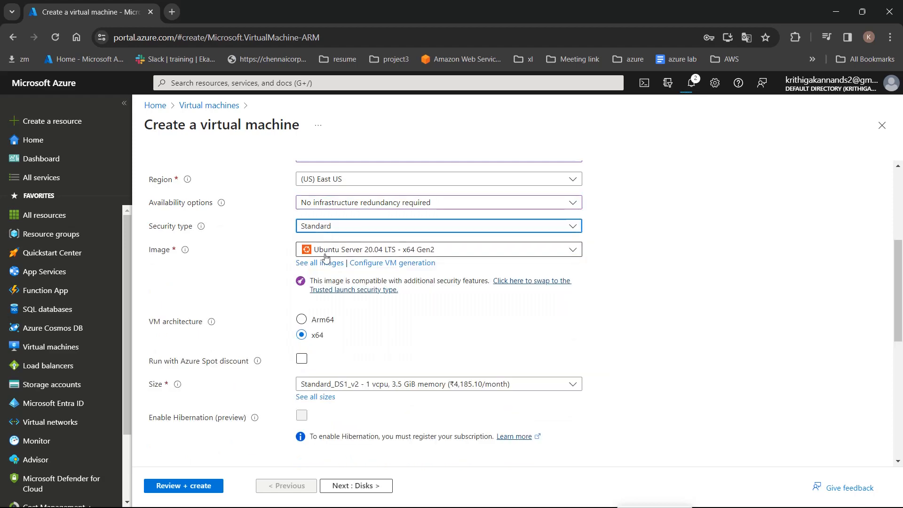
click(454, 254)
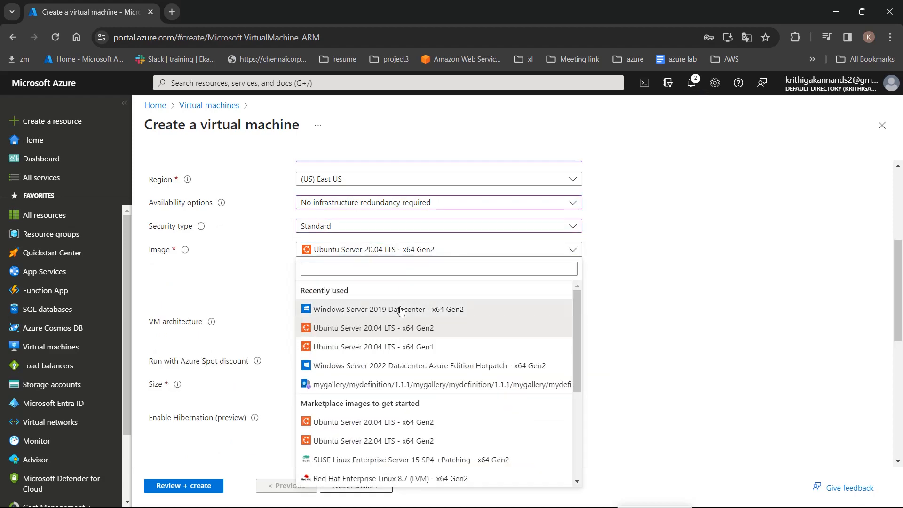
click(401, 311)
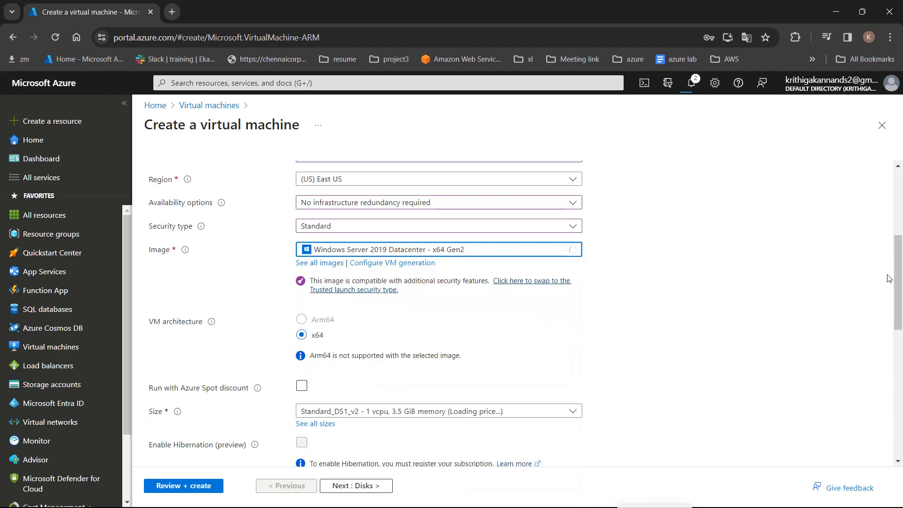
Step: Fill in the virtual machine's administrator username, password and password confirmation from the saved credentials
drag(898, 280, 901, 329)
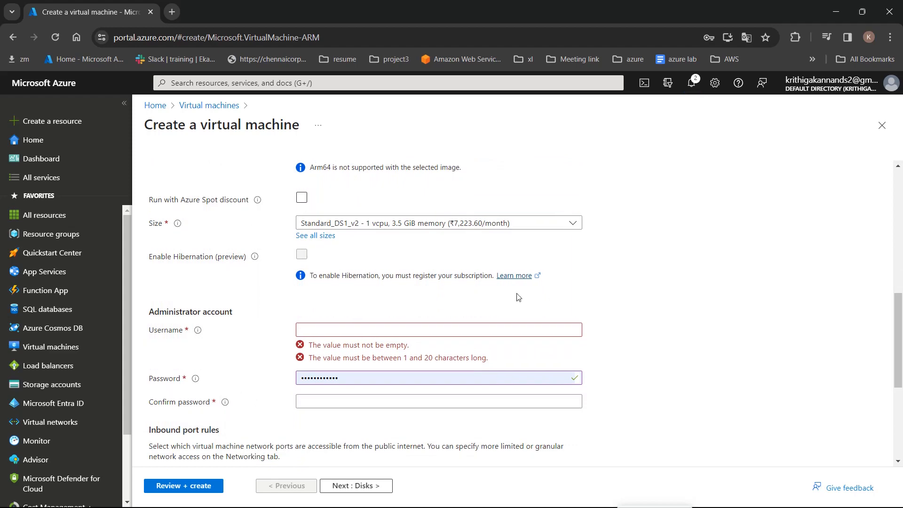
click(381, 403)
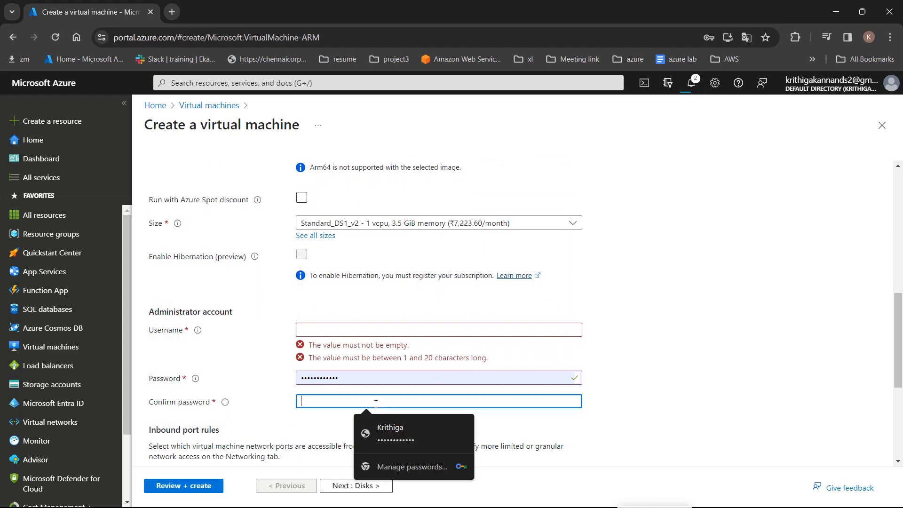
click(381, 432)
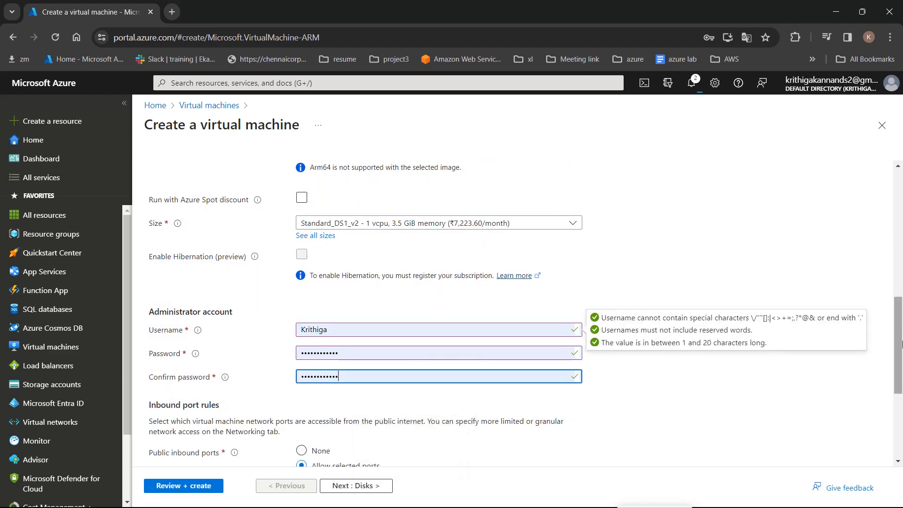
Step: Opt to use an existing Windows Server license, confirm its eligibility, and review and create the virtual machine
drag(902, 345, 901, 421)
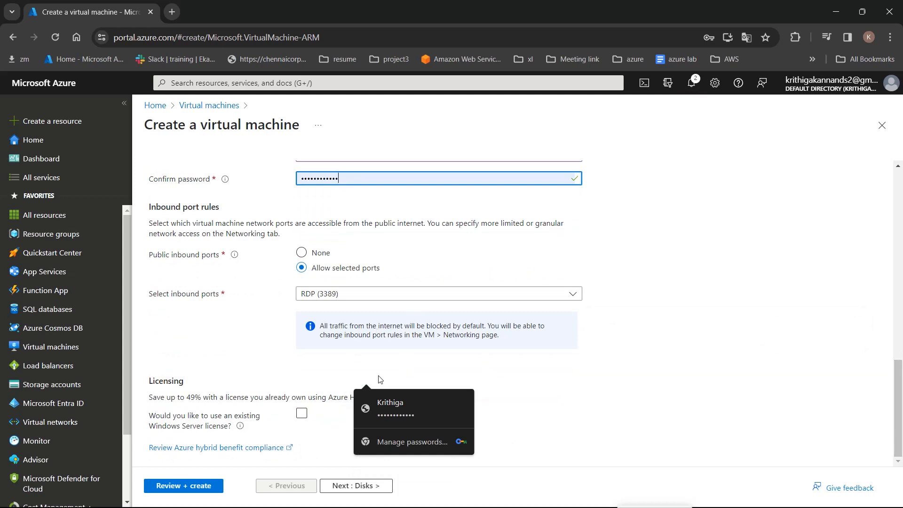
click(300, 413)
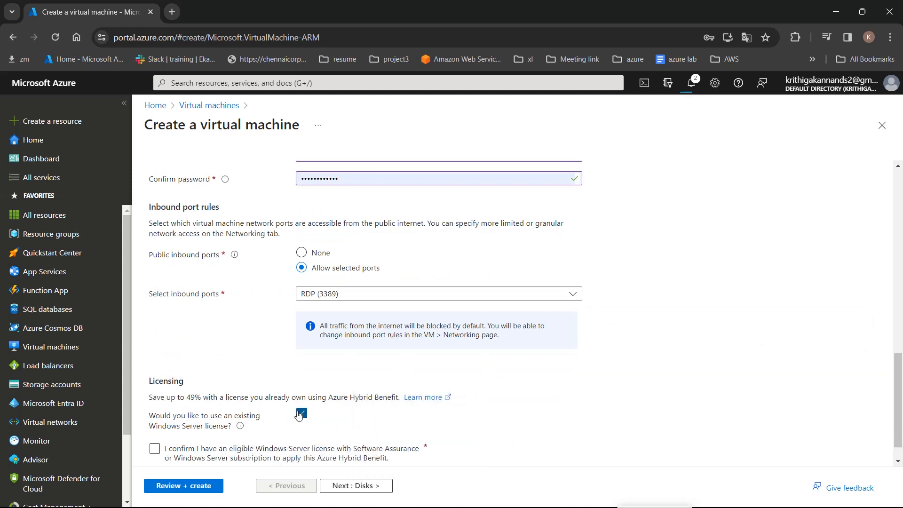
click(155, 448)
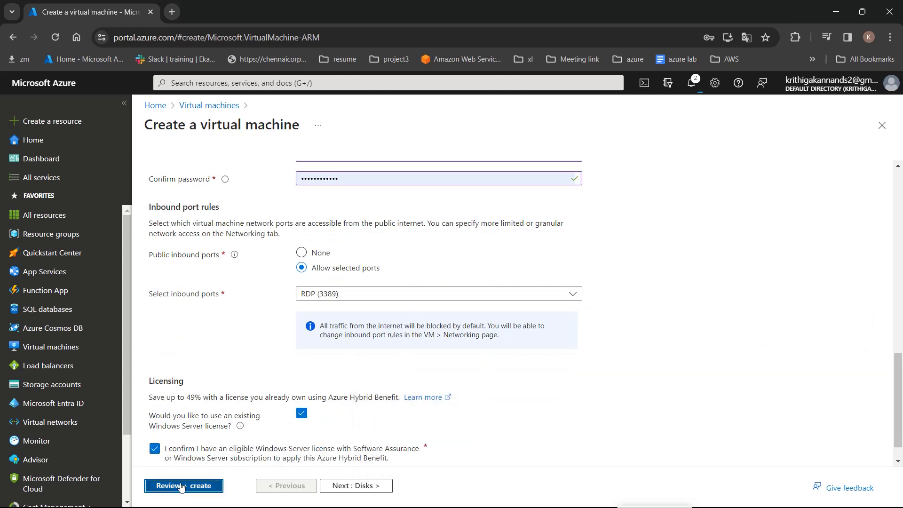
click(182, 485)
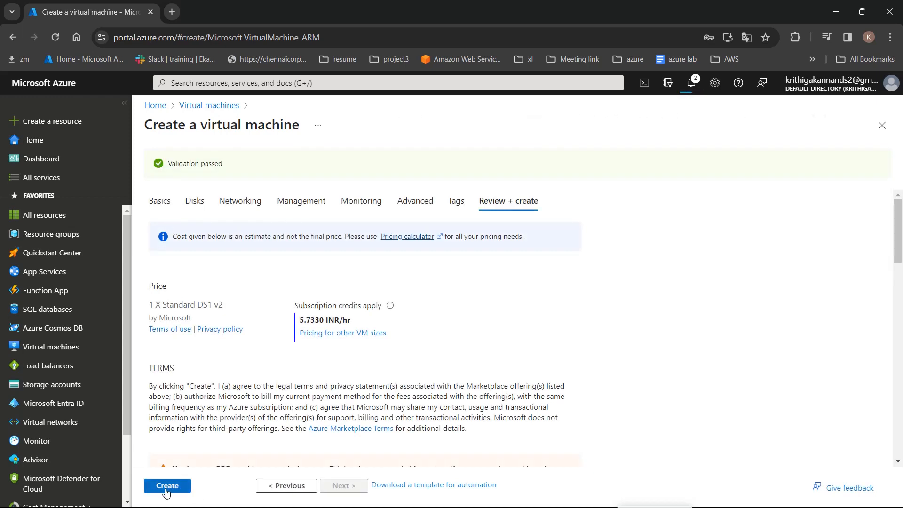
click(166, 492)
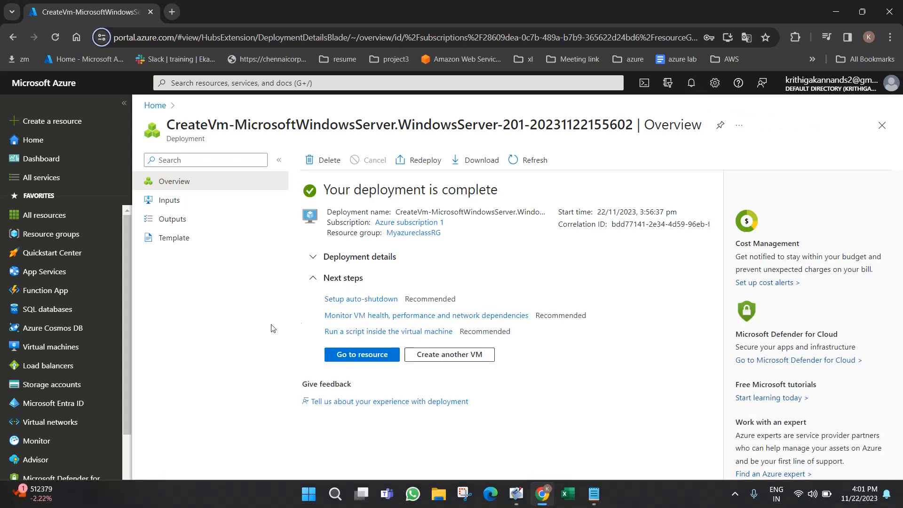
Step: Open the newly deployed Windows virtual machine's overview and copy its public IP address
click(342, 359)
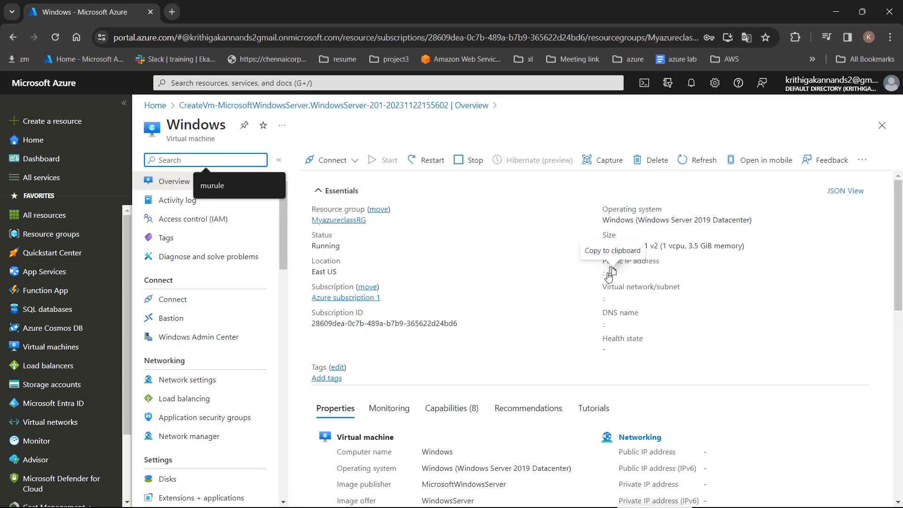
click(656, 273)
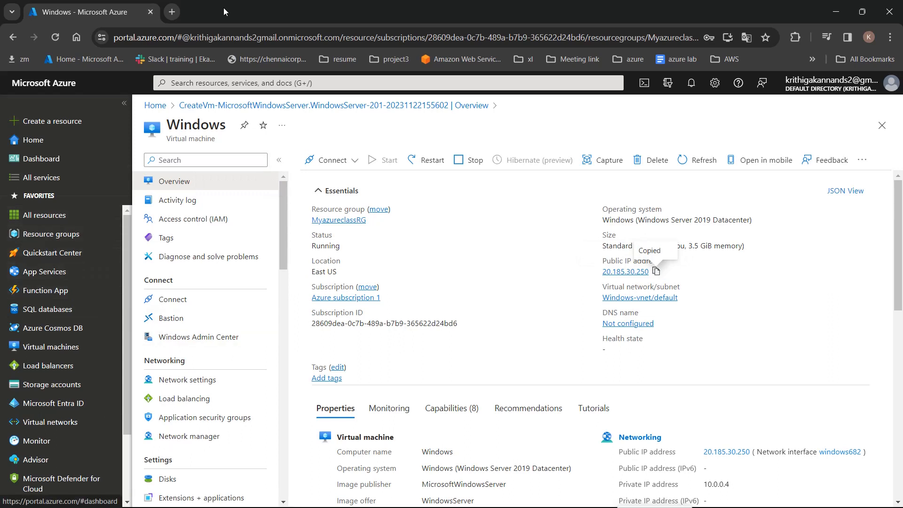
Step: Open the Mydb23 database from the Azure SQL resources and go to its server firewall settings
click(219, 84)
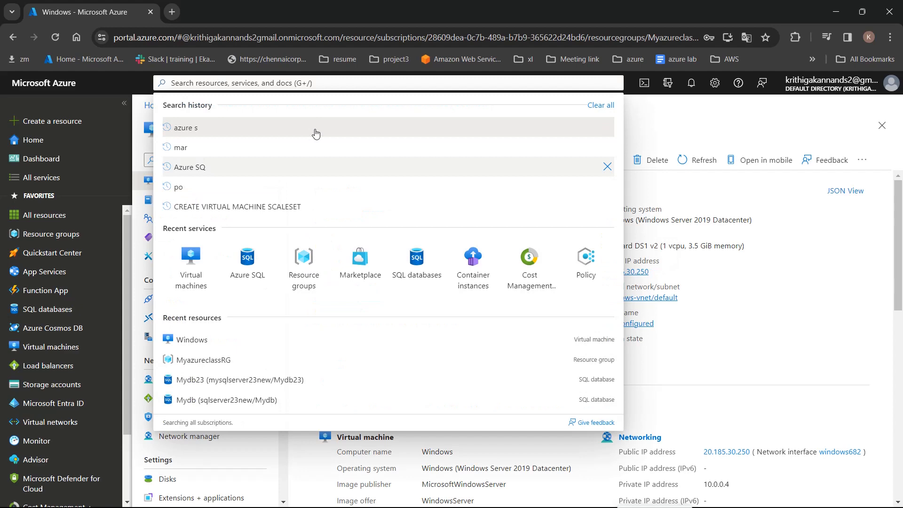
click(247, 263)
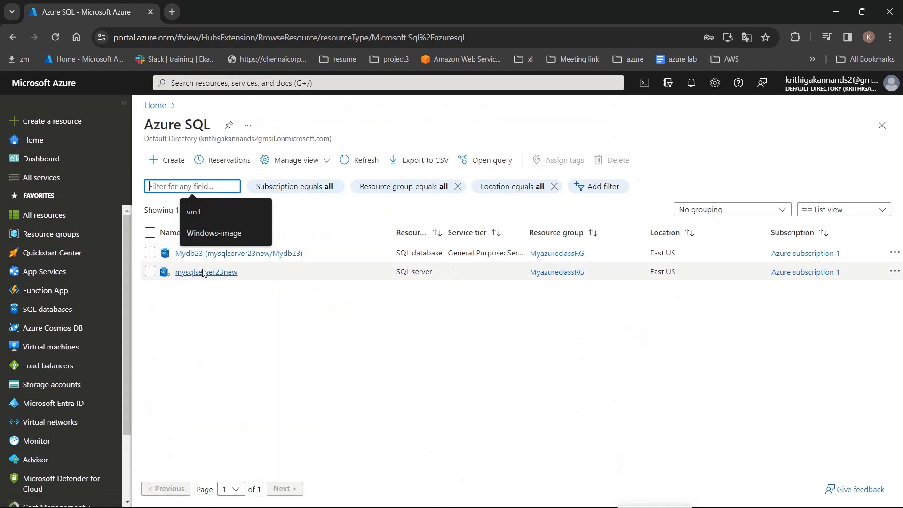
click(237, 255)
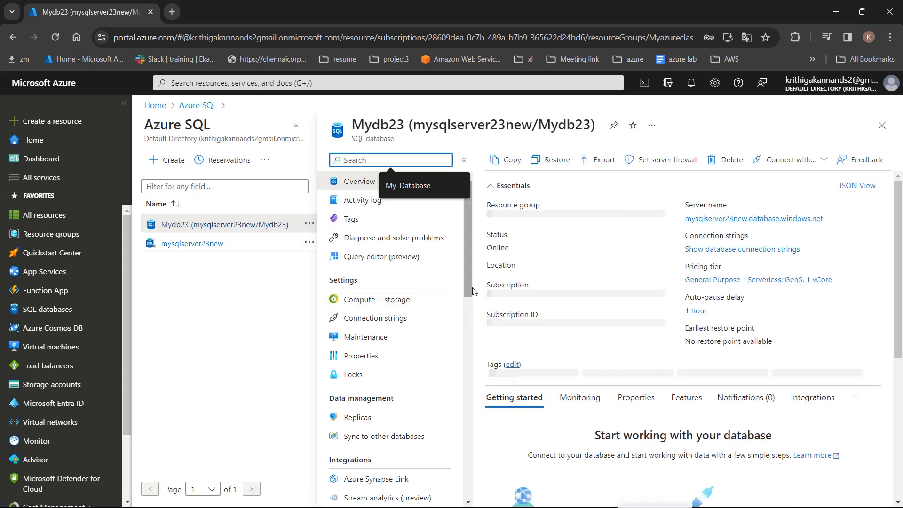
click(658, 165)
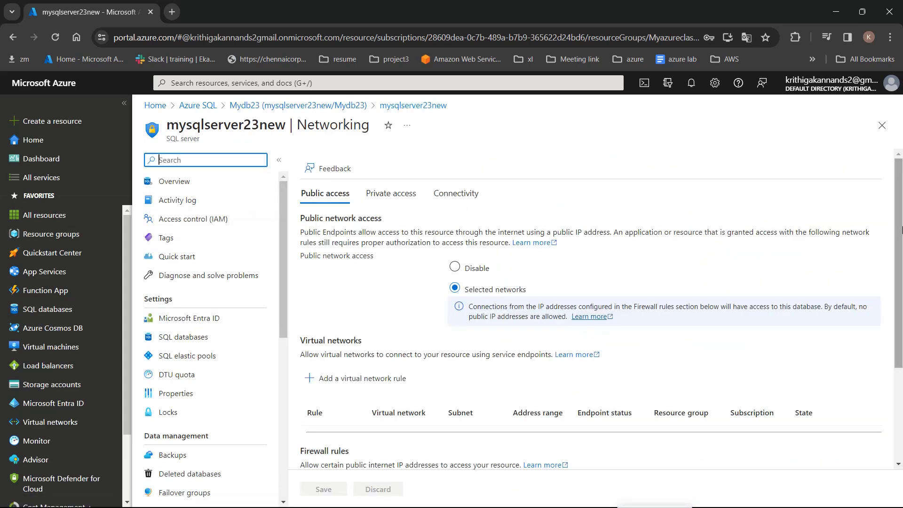
Step: Add a client IPv4 firewall rule to mysqlserver23new with start and end address 20.185.30.250, and save it
drag(900, 229, 902, 321)
click(374, 358)
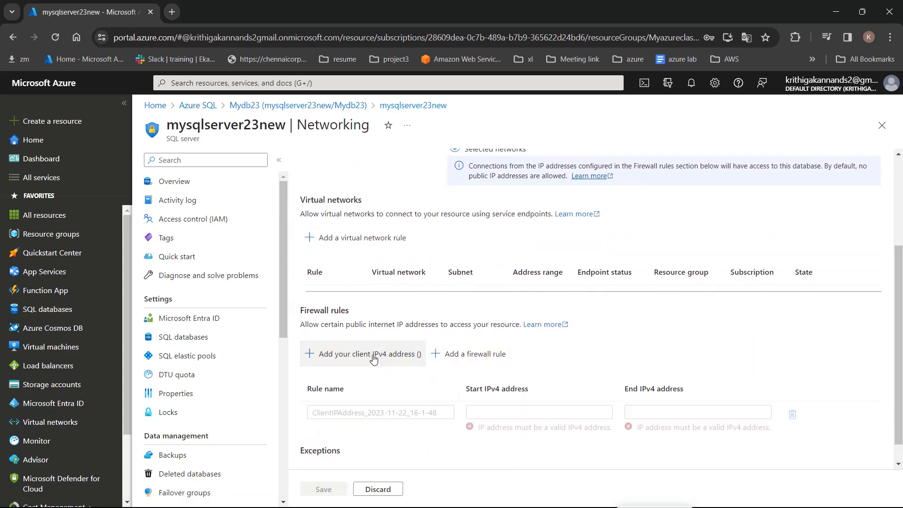
click(487, 412)
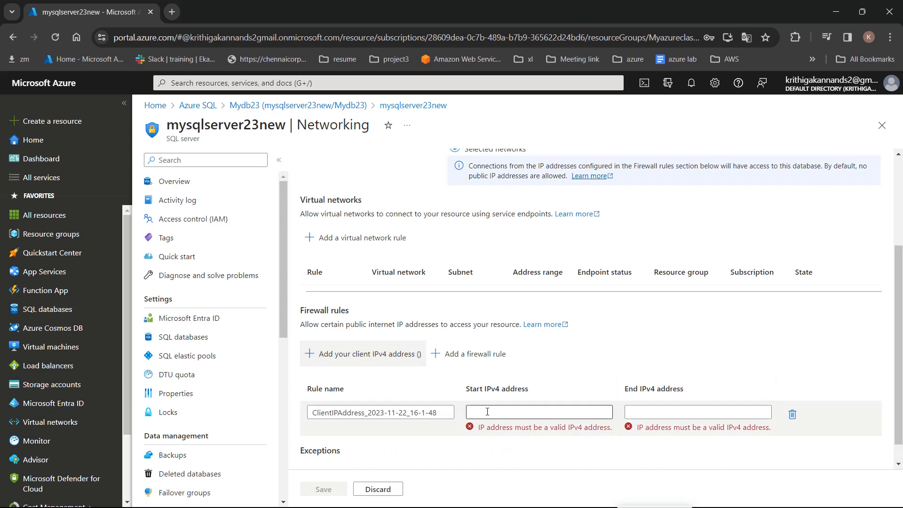
key(ctrl+v)
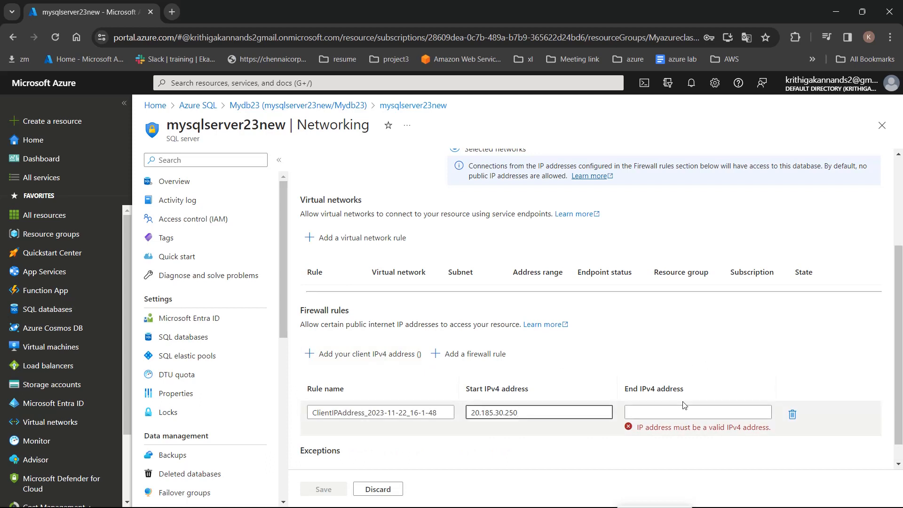
click(650, 414)
key(ctrl+v)
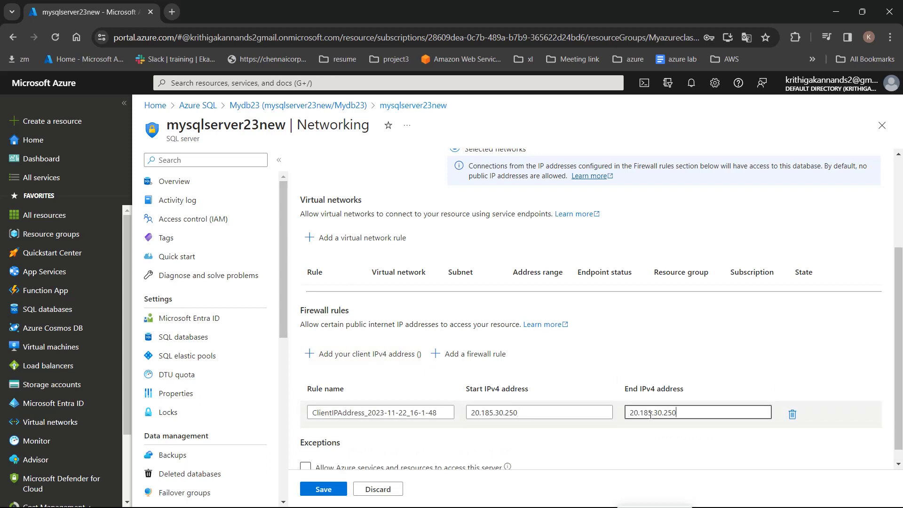
click(322, 489)
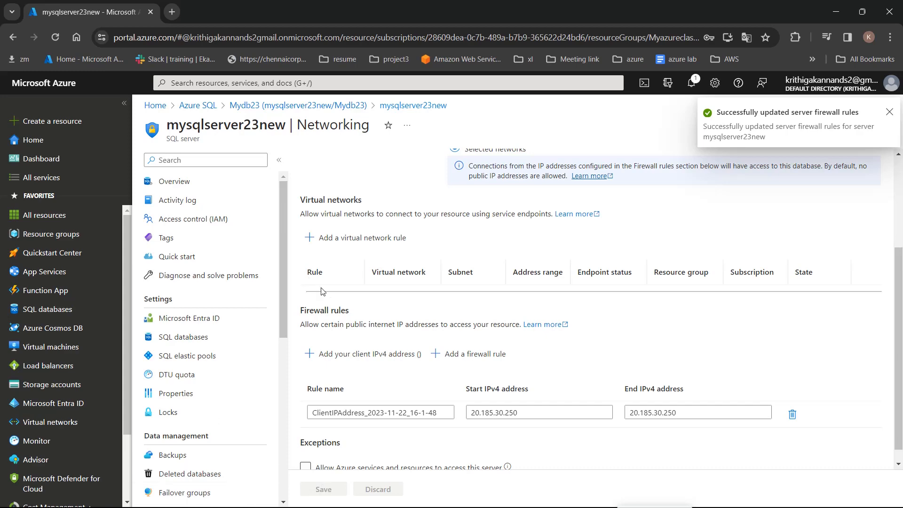
Step: Switch to Remote Desktop Connection and start a connection to 20.185.30.250
mouse_move(356, 506)
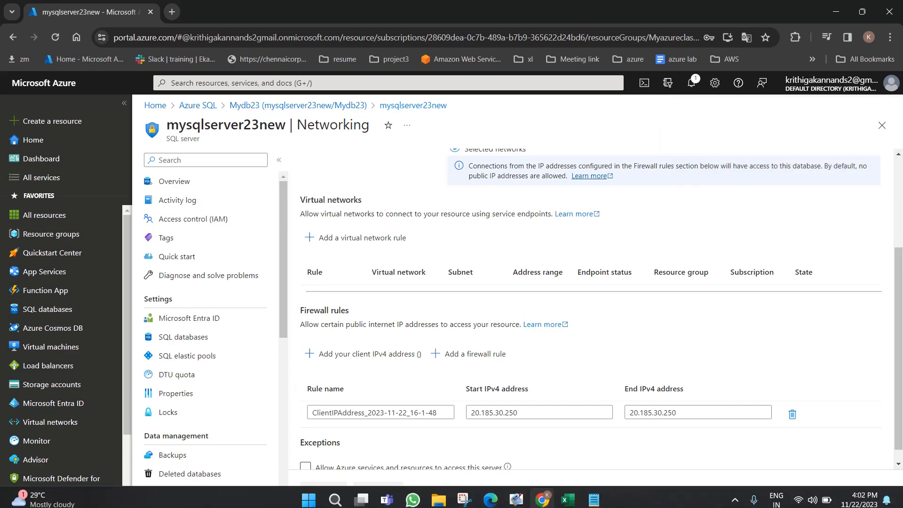
click(341, 494)
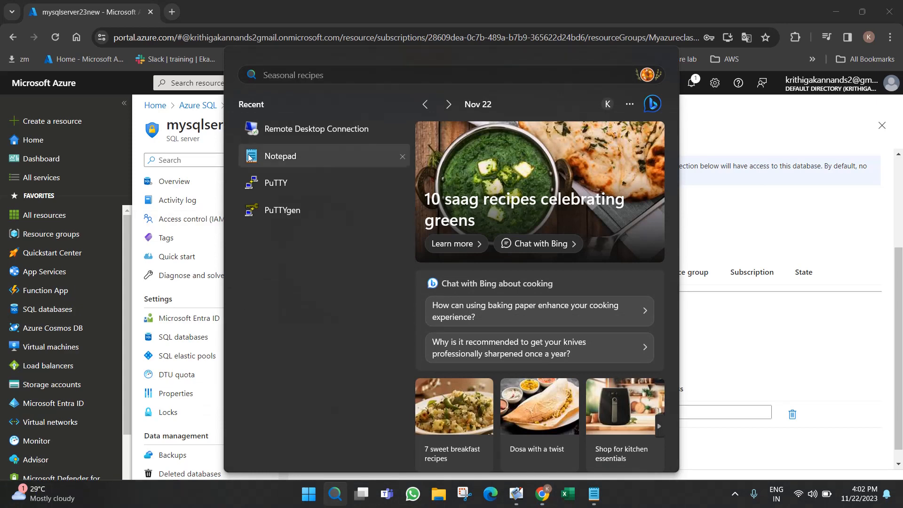
key(Return)
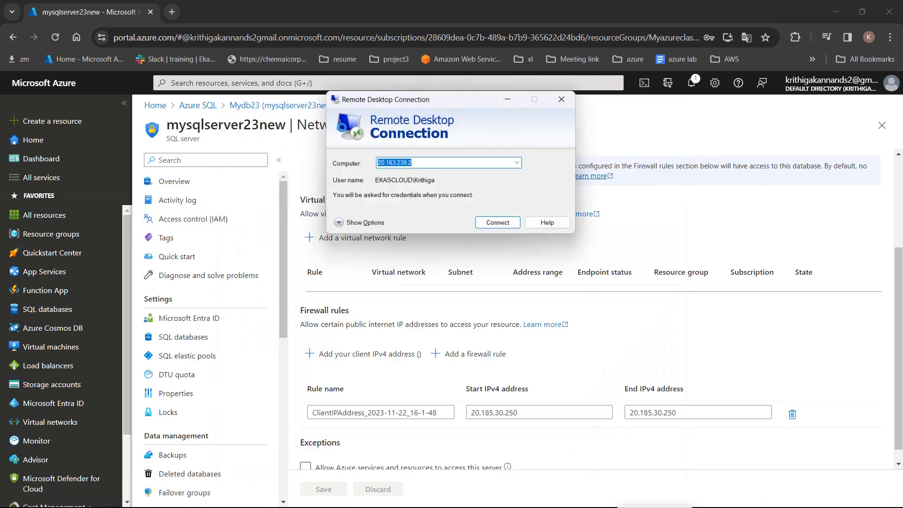
click(425, 163)
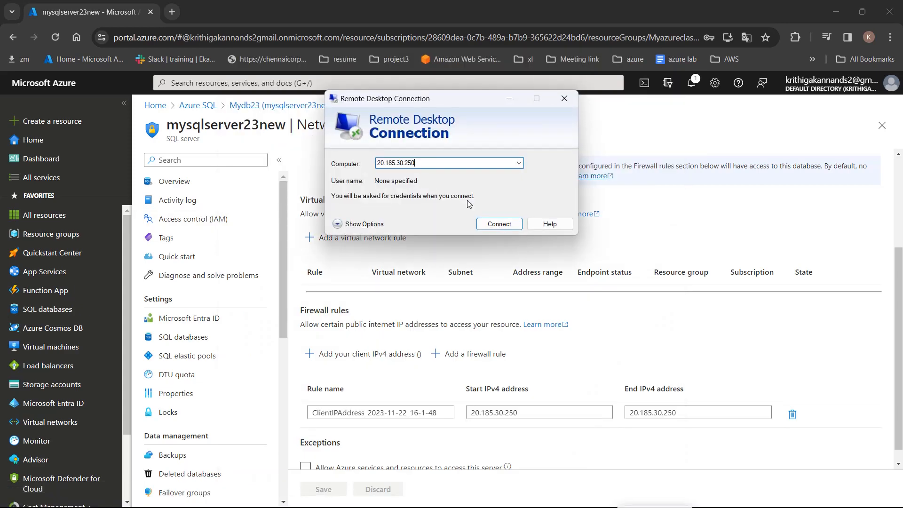
click(494, 224)
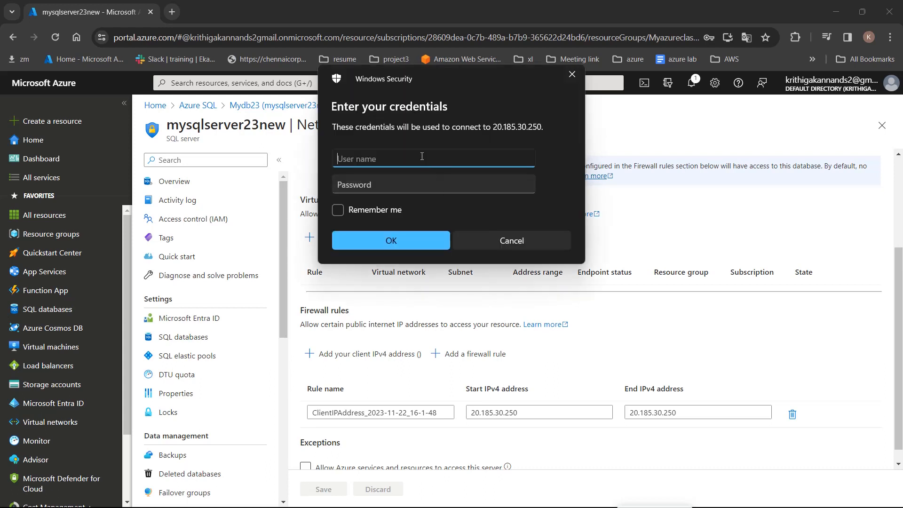
Step: Sign in to the remote virtual machine with the administrator username and password, and proceed with the connection
text(Krithiga)
click(418, 182)
text(***)
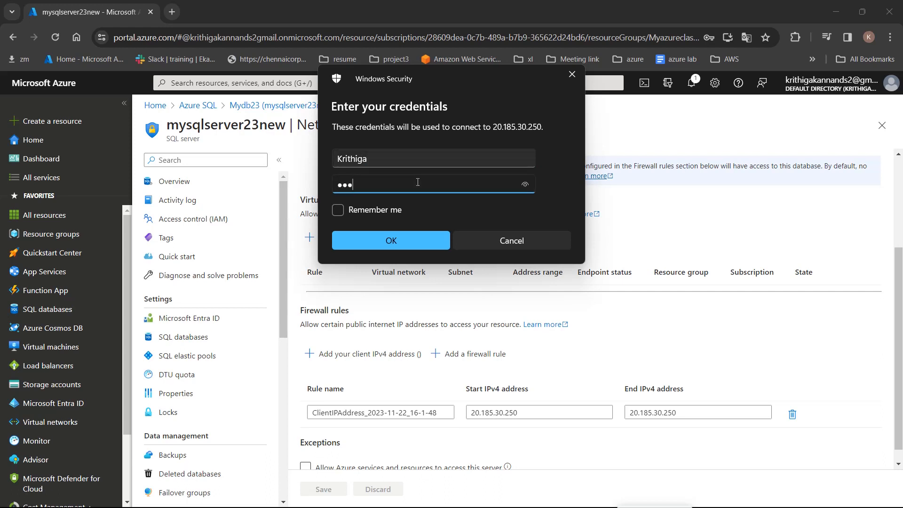
text(*********)
key(Return)
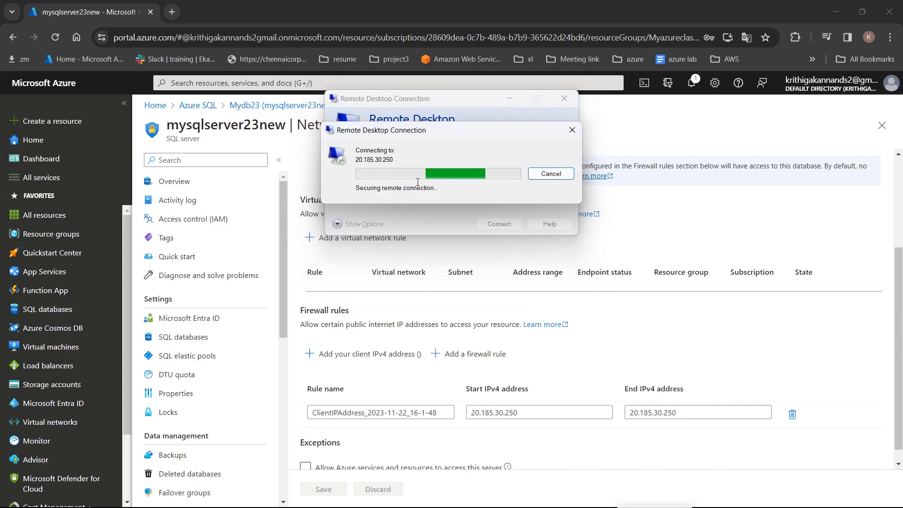
click(494, 264)
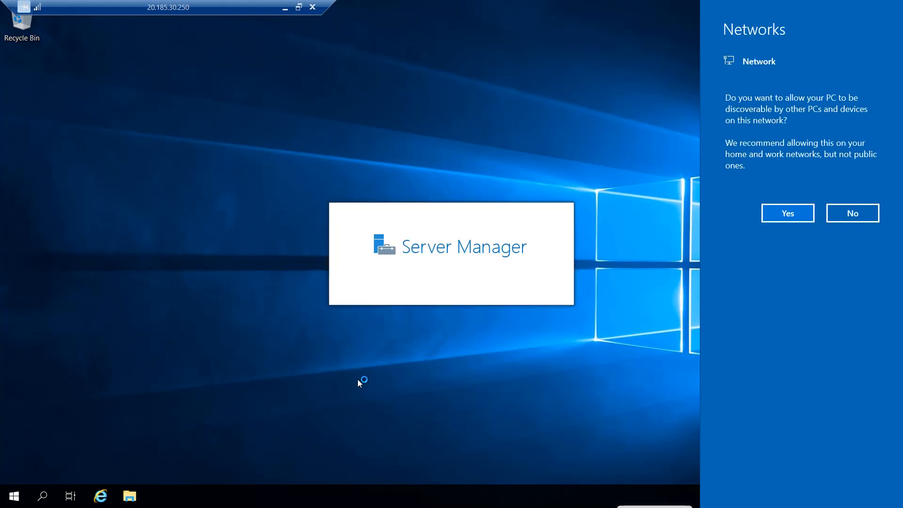
Step: Decline making the server discoverable on the network and dismiss the Server Manager pop-up
click(851, 220)
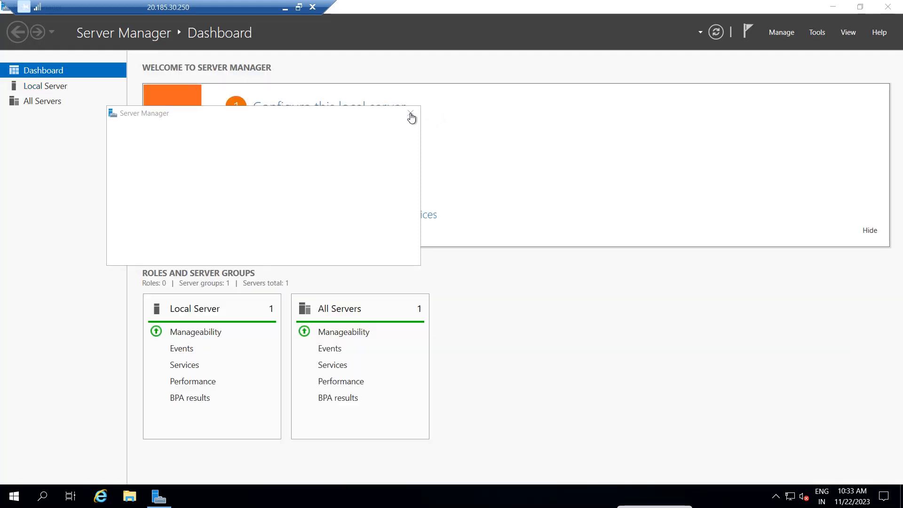
click(411, 113)
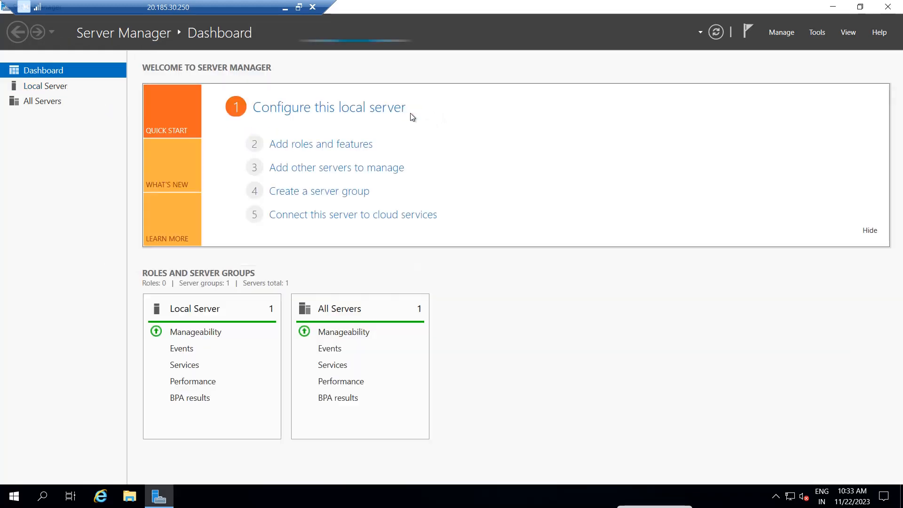
Step: Turn off IE Enhanced Security Configuration for both Administrators and Users on the local server, and close Server Manager
click(54, 86)
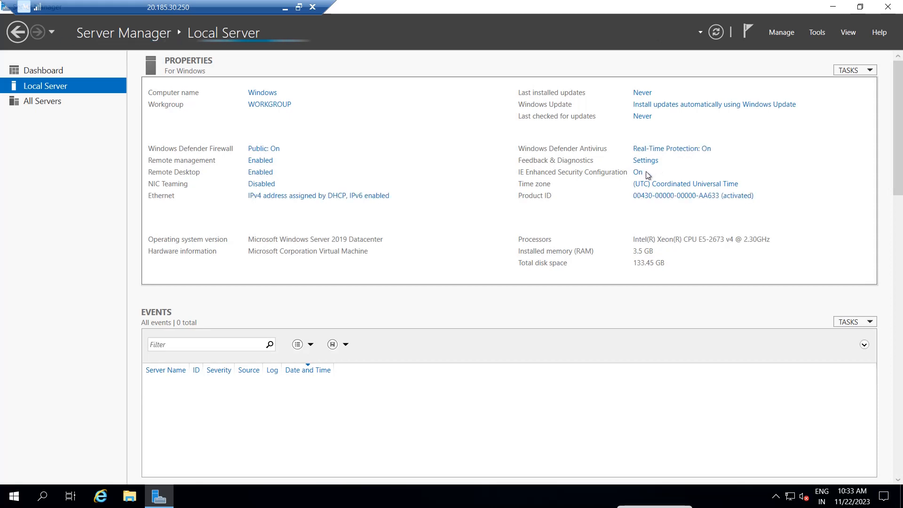
click(638, 172)
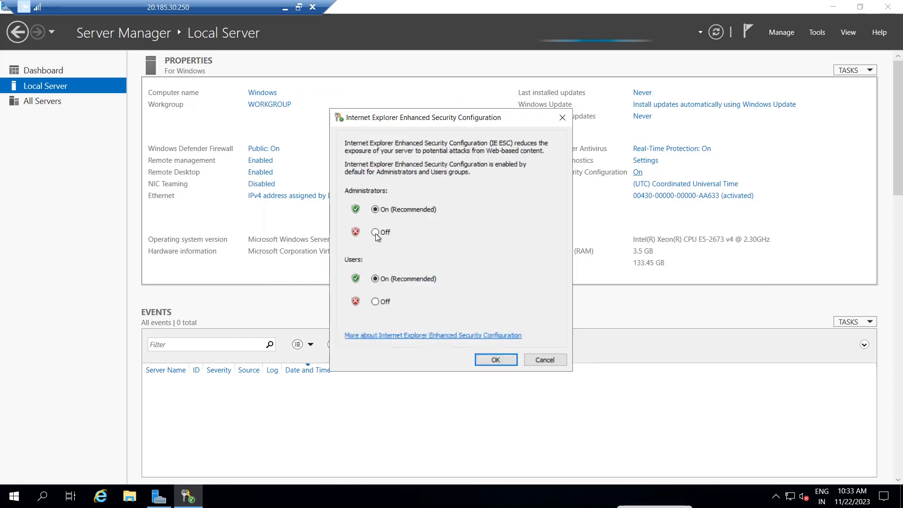
click(375, 232)
click(376, 302)
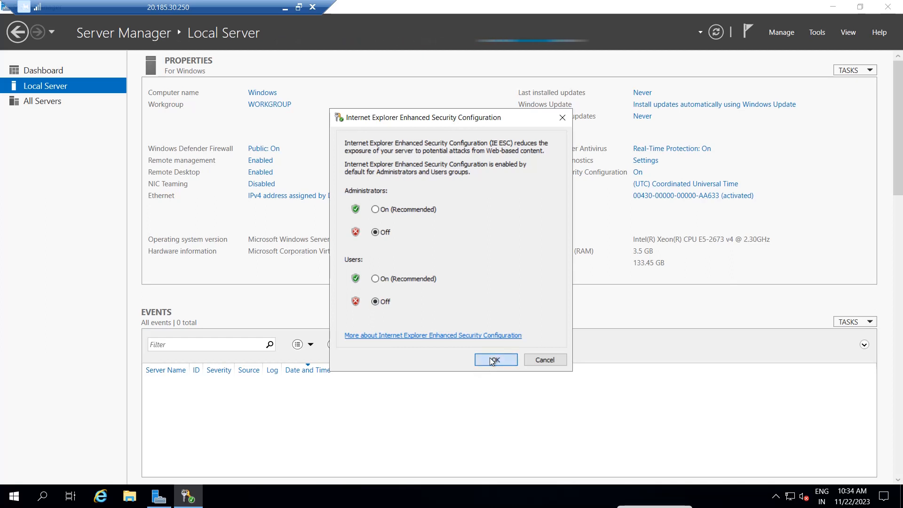
click(493, 360)
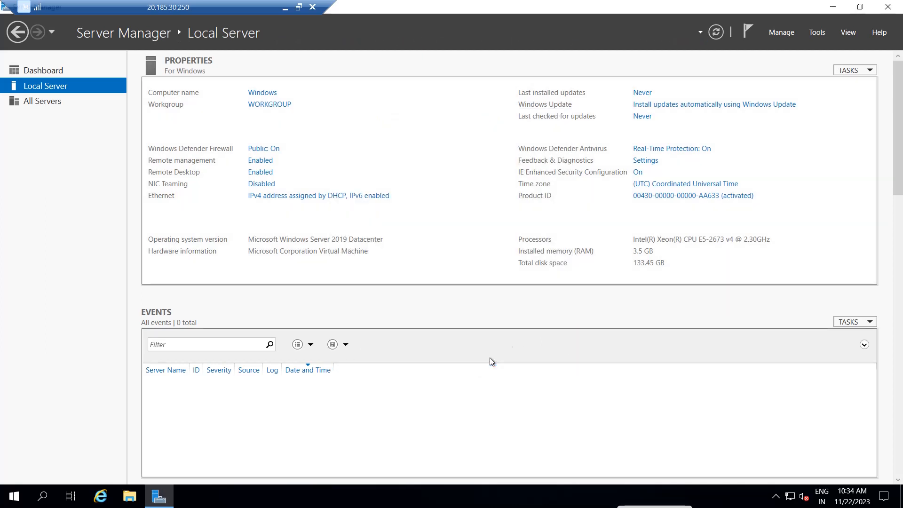
click(887, 7)
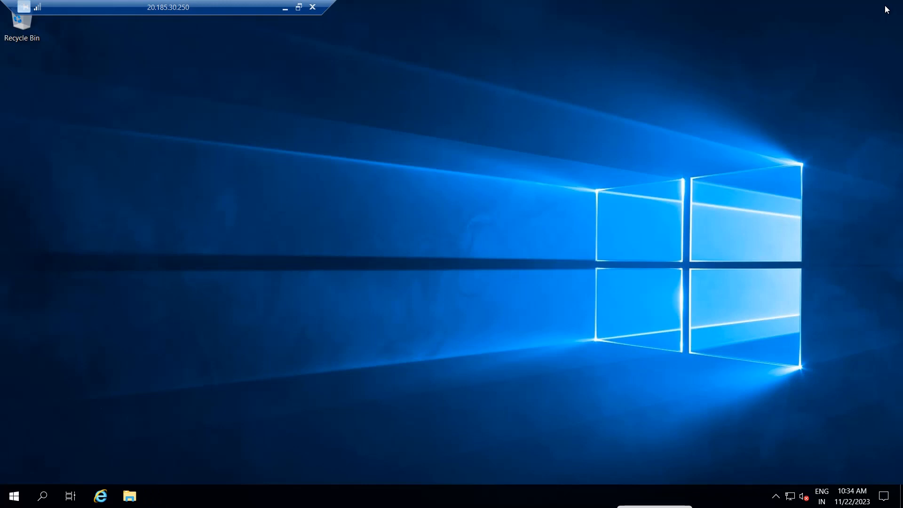
Step: Launch the web browser on the virtual machine and complete Microsoft Edge's first-run setup without signing in or importing Google data
click(101, 497)
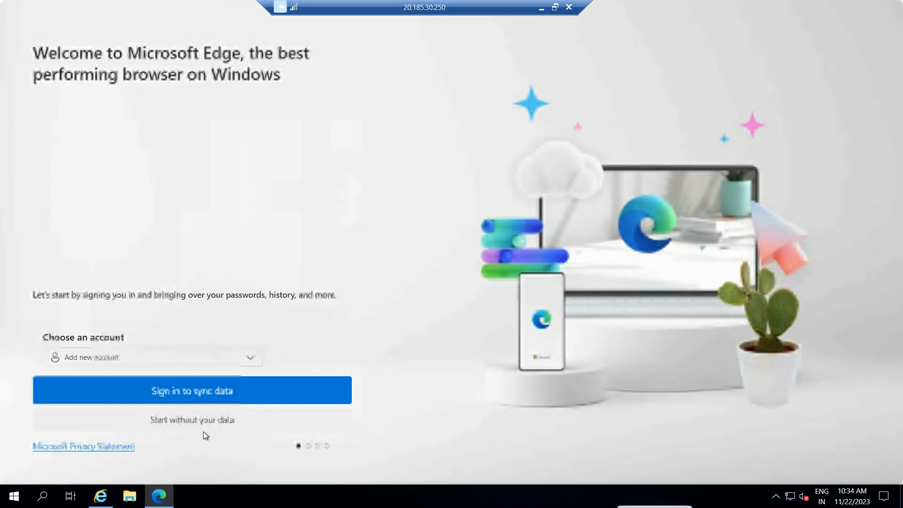
click(210, 426)
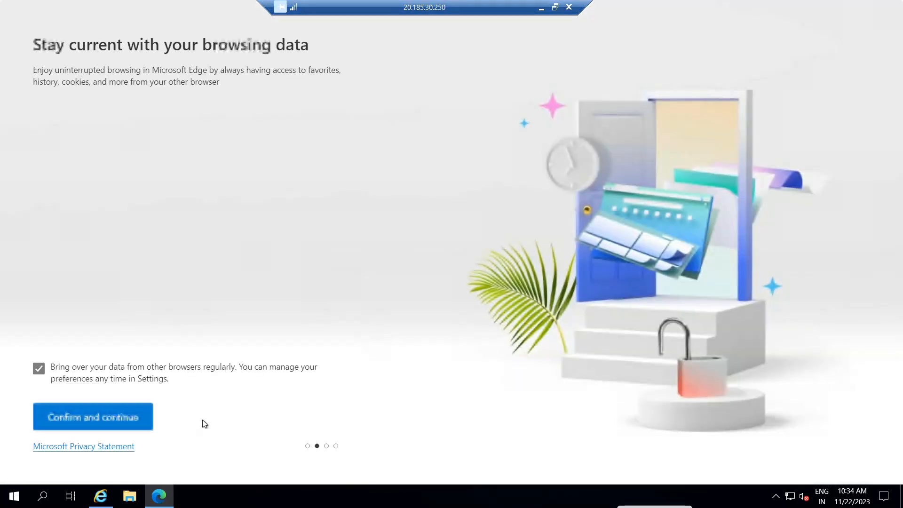
click(137, 418)
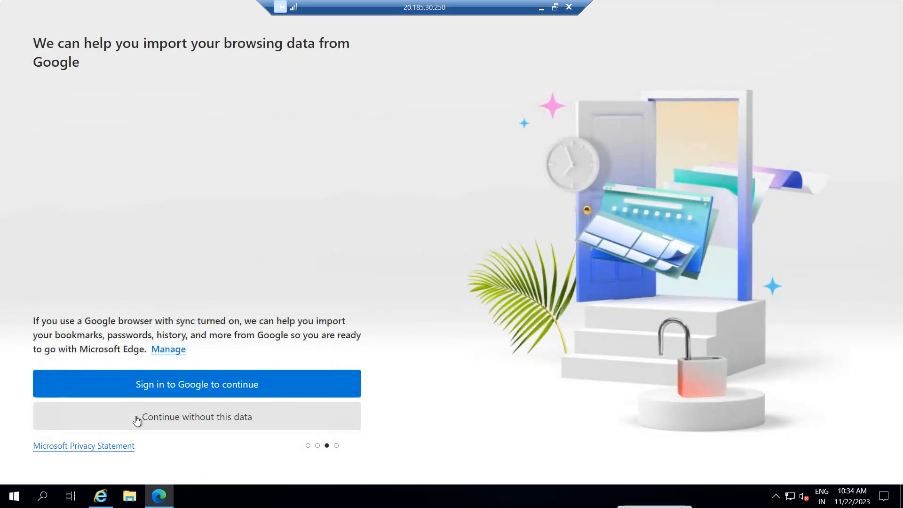
click(137, 420)
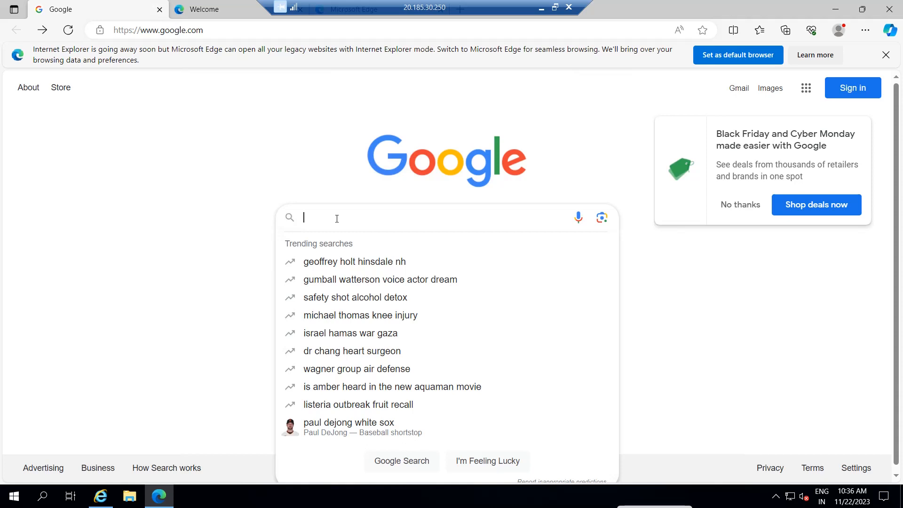
Step: Search Google for "download microsoft sql server 2019"
text(Dow)
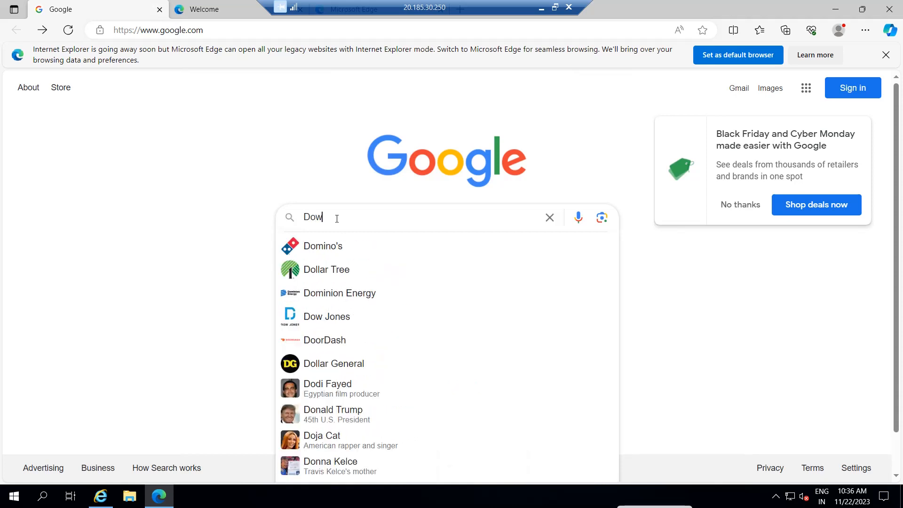
text(nlo)
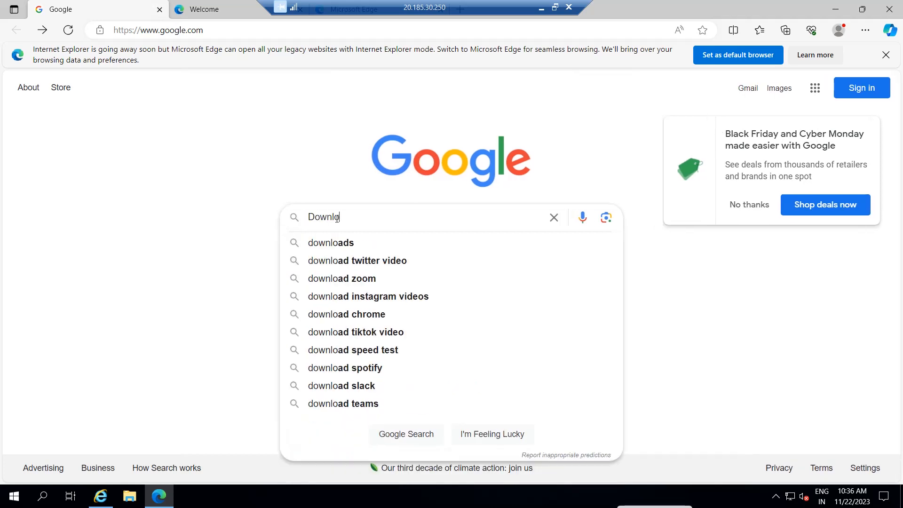
text(ad m)
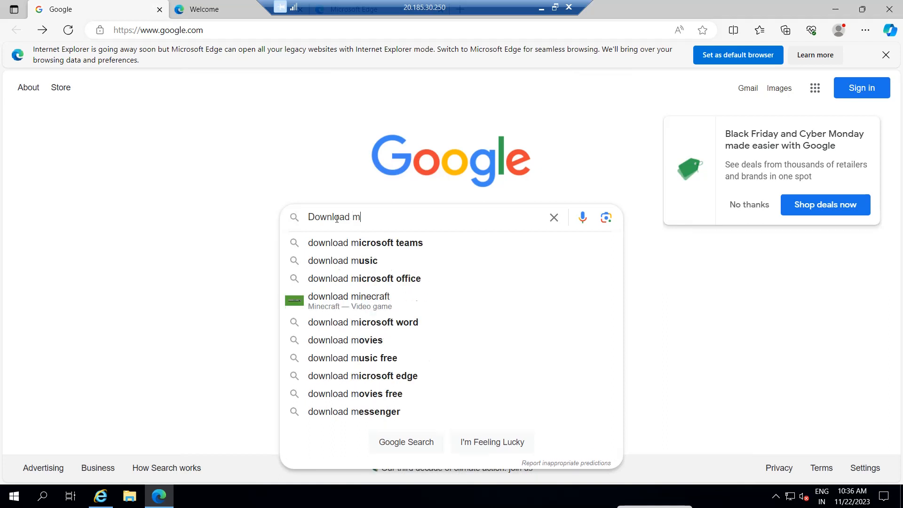
text(icros)
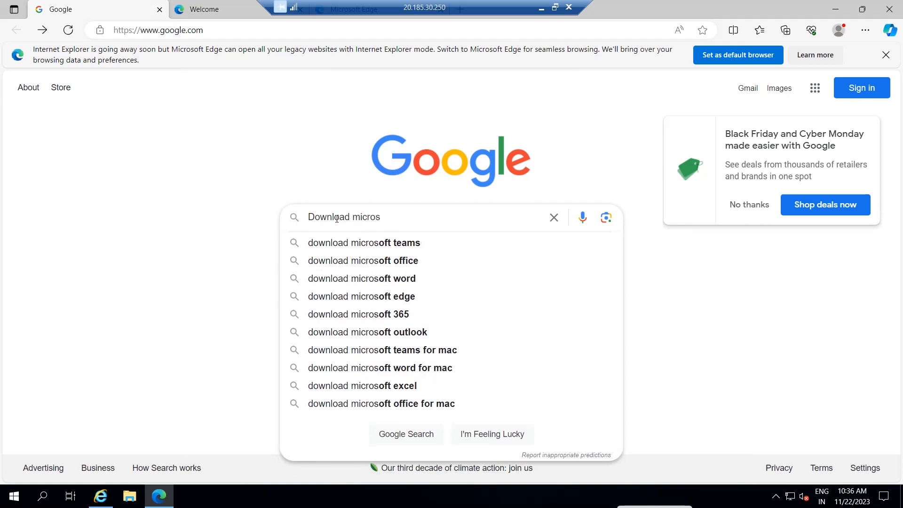
text(oft )
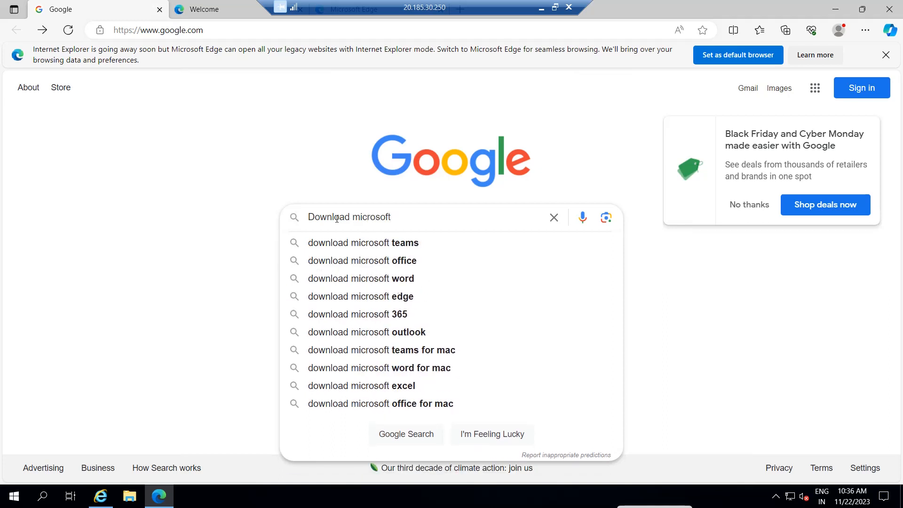
text(SQL )
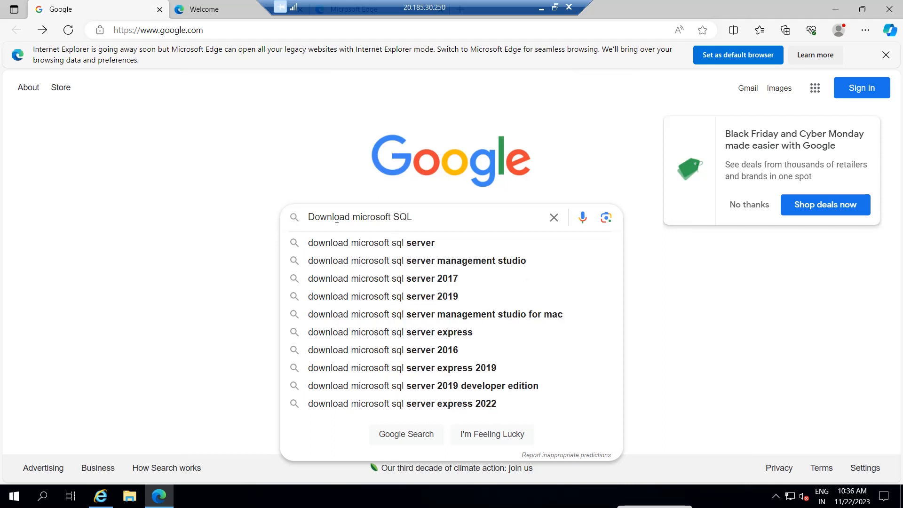
text(ser)
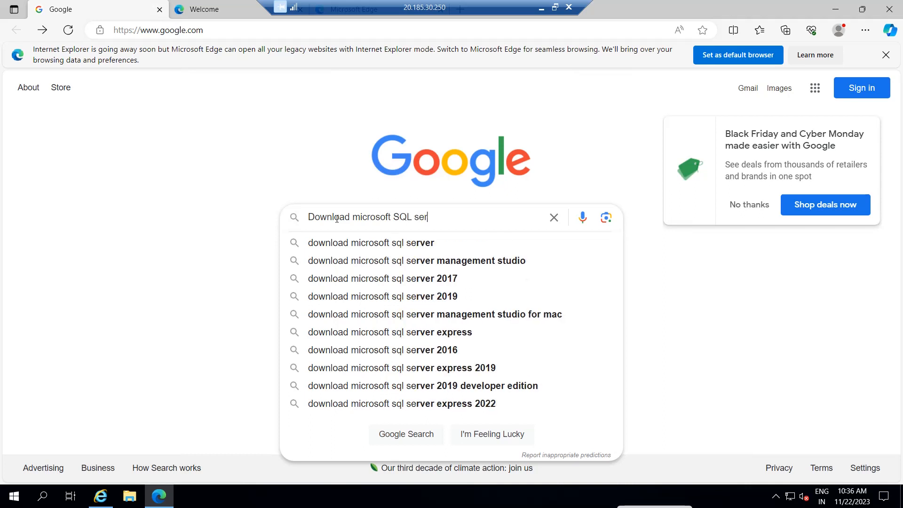
text(ver)
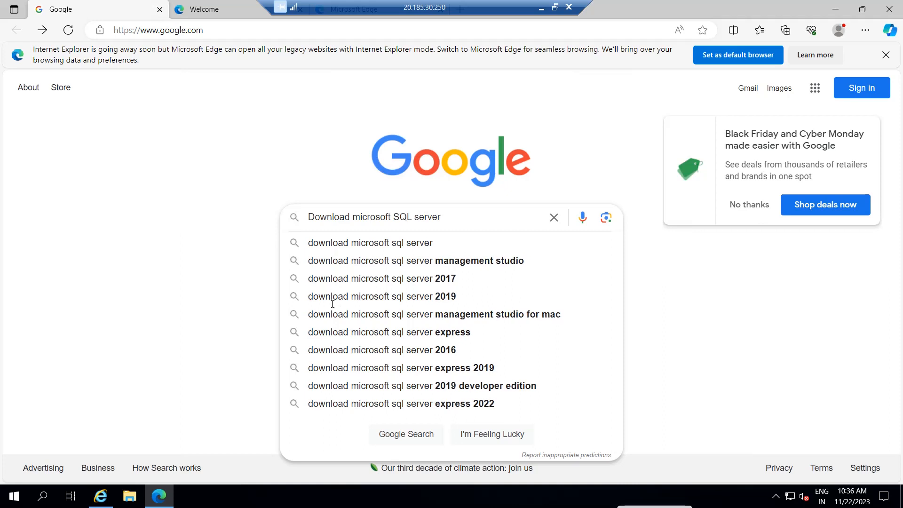
click(359, 296)
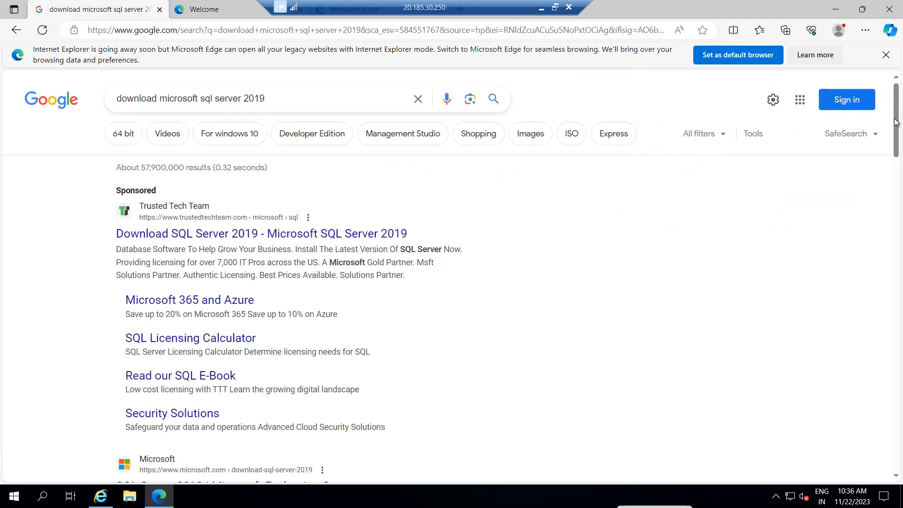
Step: Open Microsoft's SQL Server Downloads page from the search results
scroll(896, 142, down, 2)
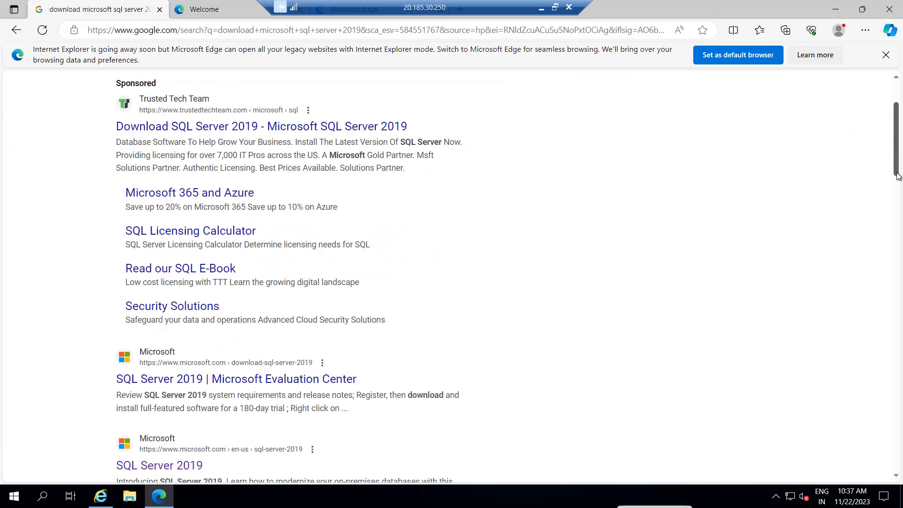
scroll(313, 377, down, 4)
click(164, 374)
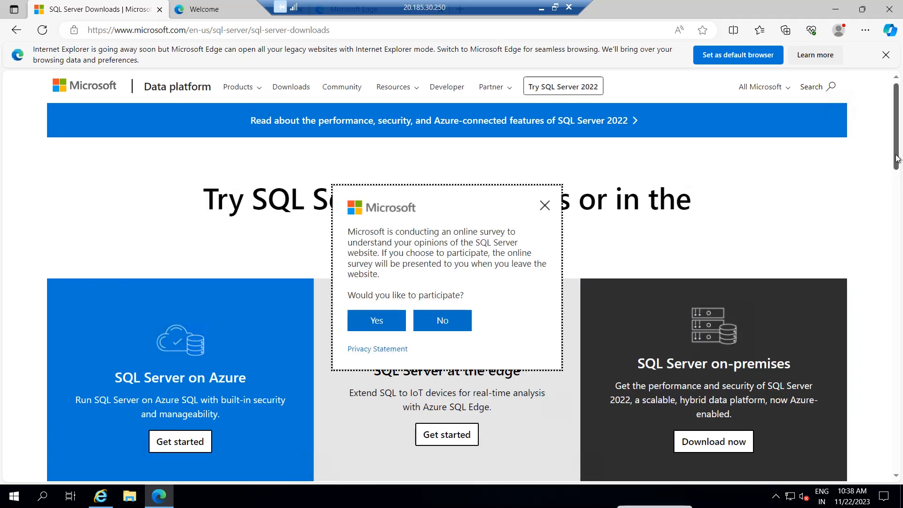
Step: Decline Microsoft's website survey and download the free SQL Server 2022 Developer edition installer
scroll(895, 208, down, 1)
scroll(896, 207, down, 2)
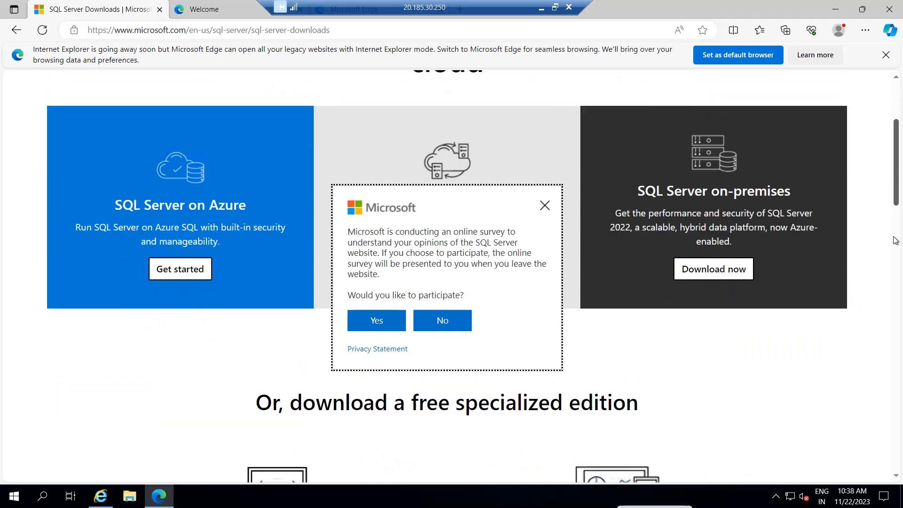
scroll(896, 259, down, 2)
scroll(749, 283, down, 4)
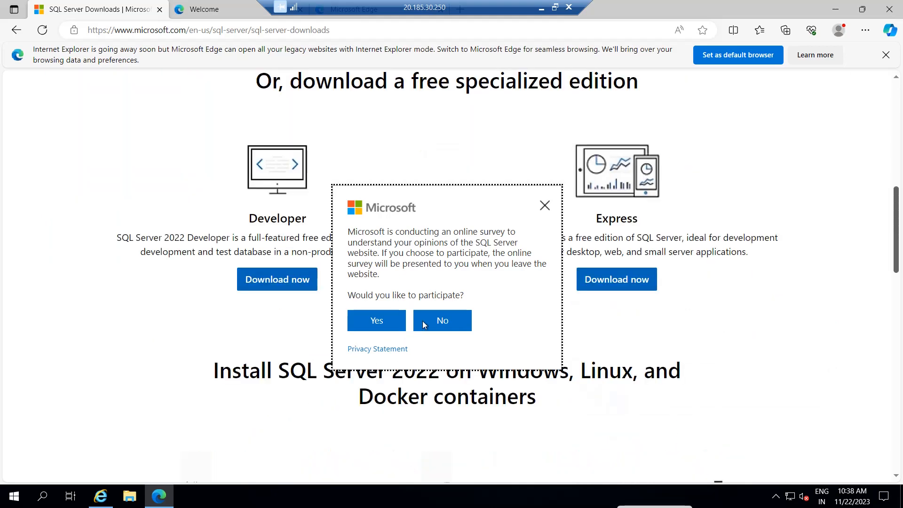
click(430, 324)
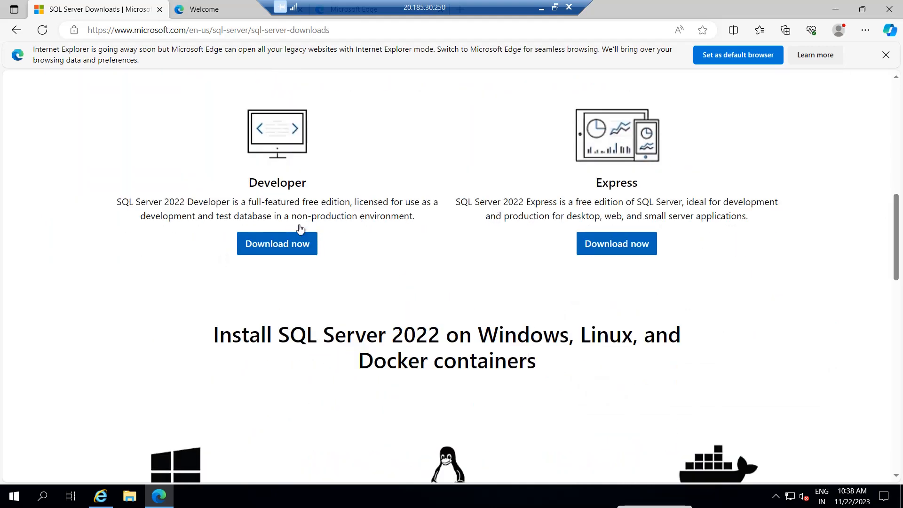
click(290, 250)
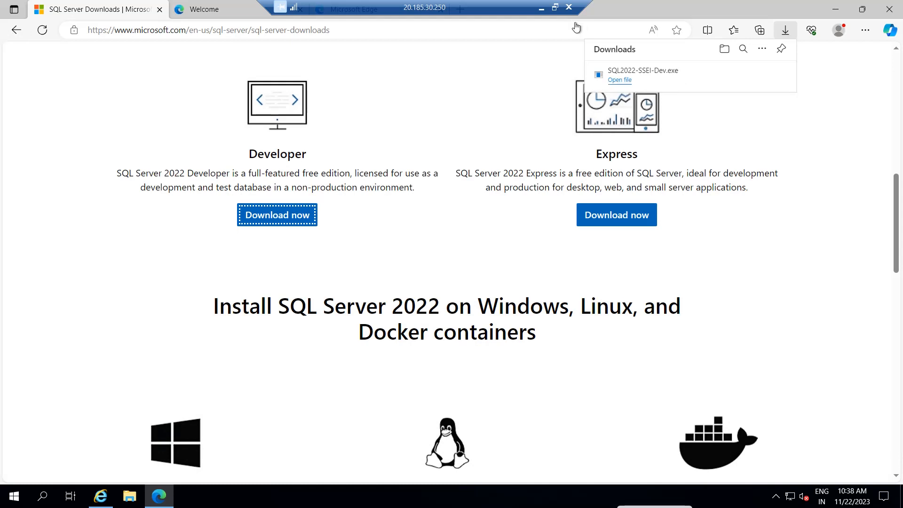
Step: Run SQL2022-SSEI-Dev.exe, download the English ISO setup media to the Downloads folder, and exit the installer
click(614, 82)
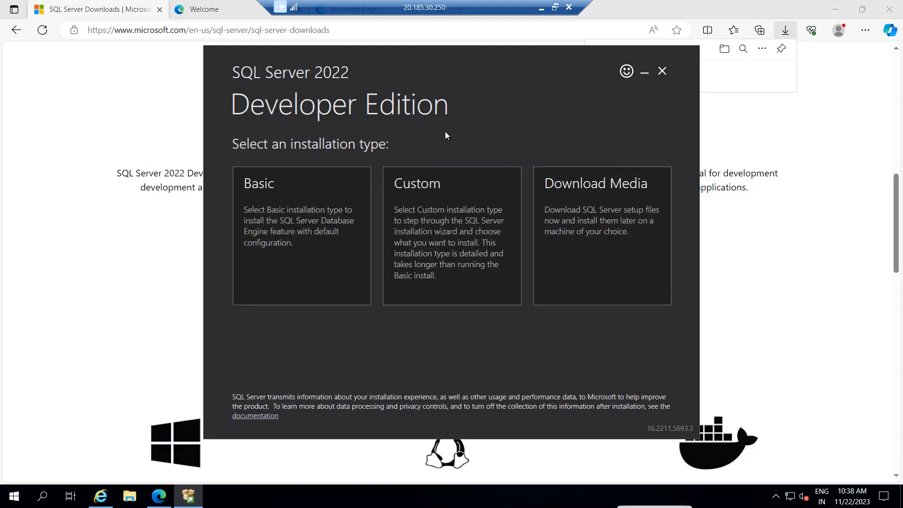
click(313, 240)
click(589, 291)
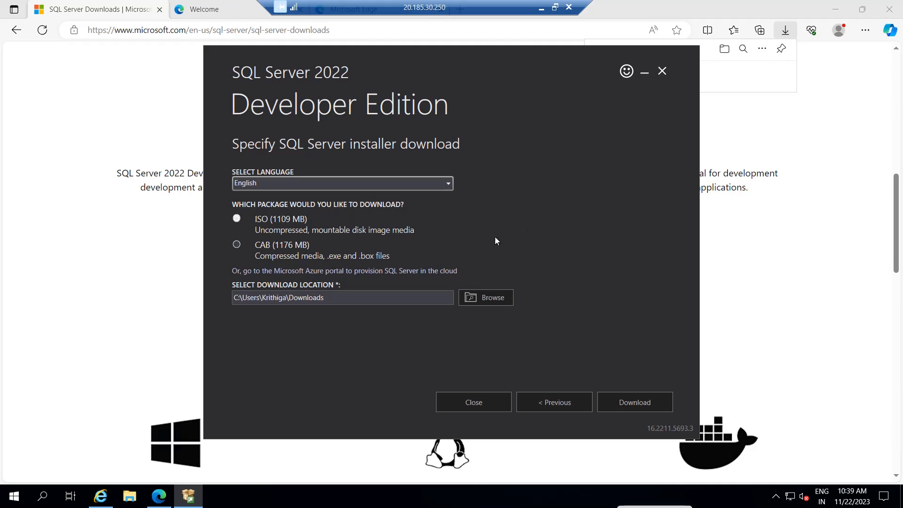
click(625, 400)
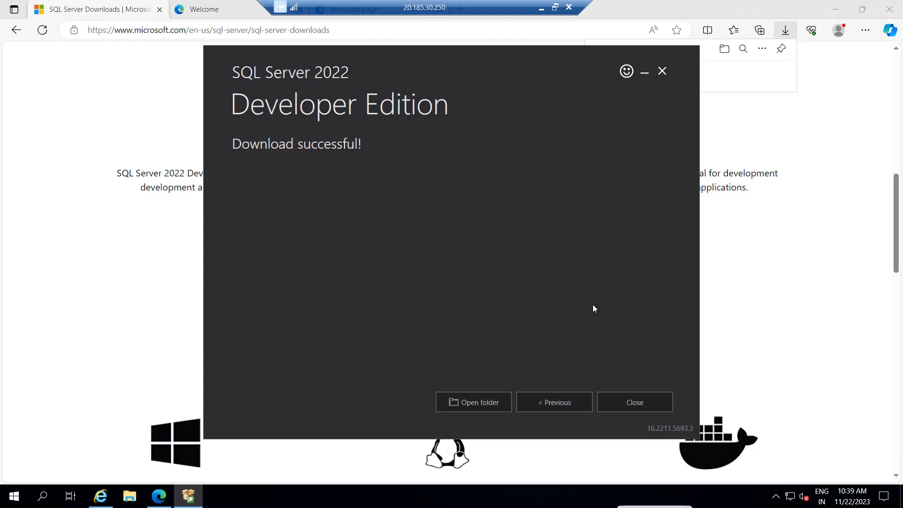
click(641, 404)
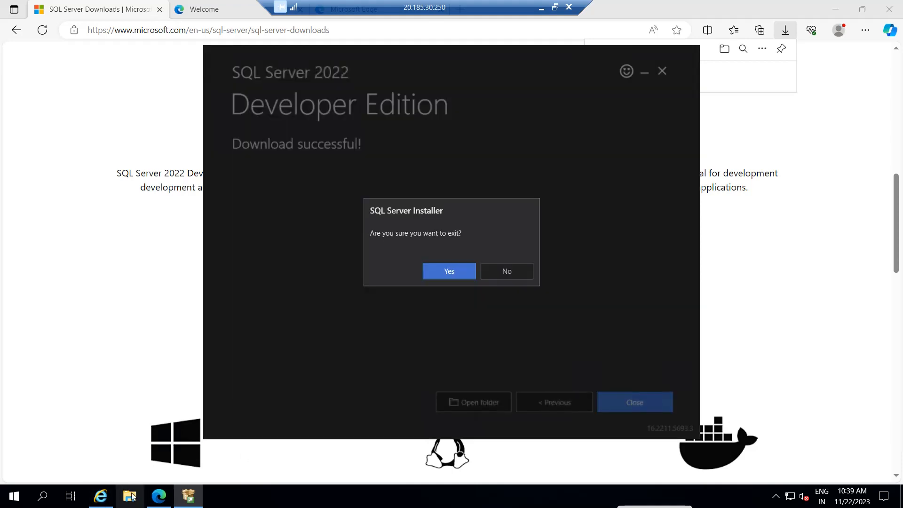
click(447, 277)
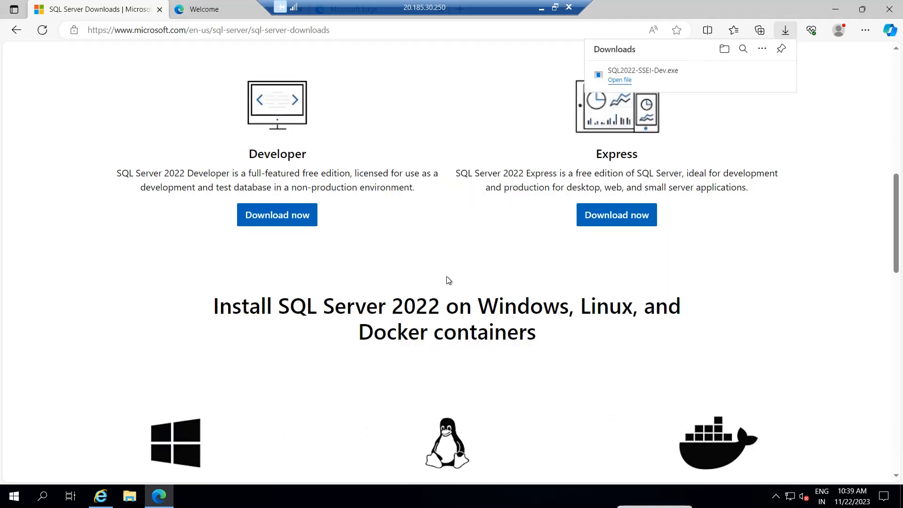
Step: Mount the downloaded SQL Server 2022 disc image and launch its setup from DVD Drive (F:) in This PC
click(126, 503)
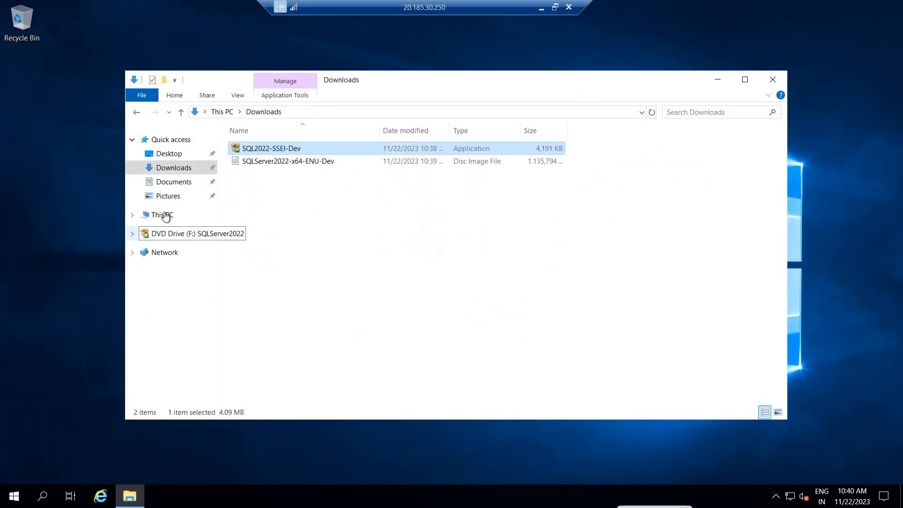
click(164, 215)
click(279, 307)
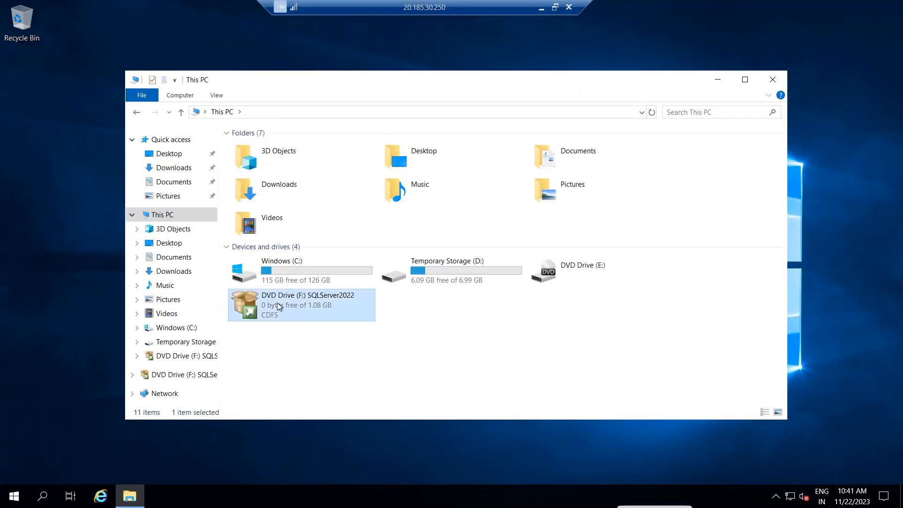
double_click(278, 305)
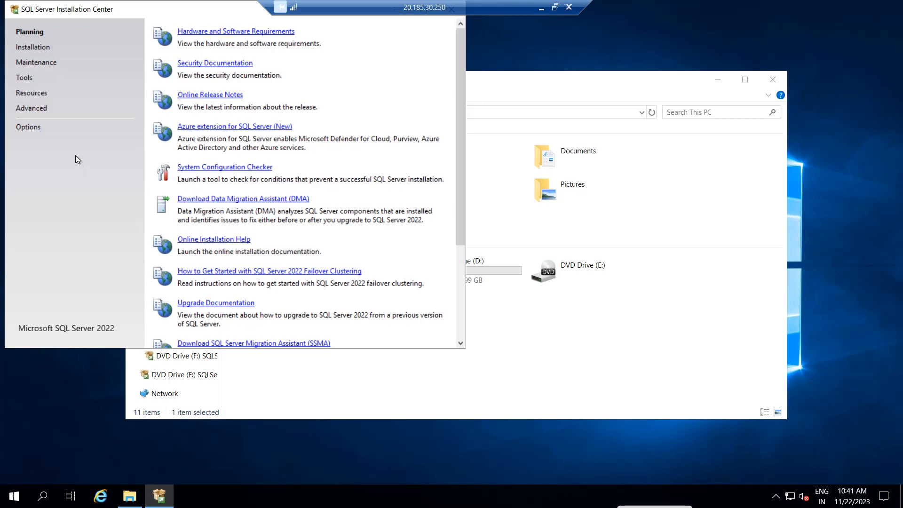
Step: Open the SQL Server Management Tools download page from the Installation Center's installation options and maximize the browser window
click(38, 49)
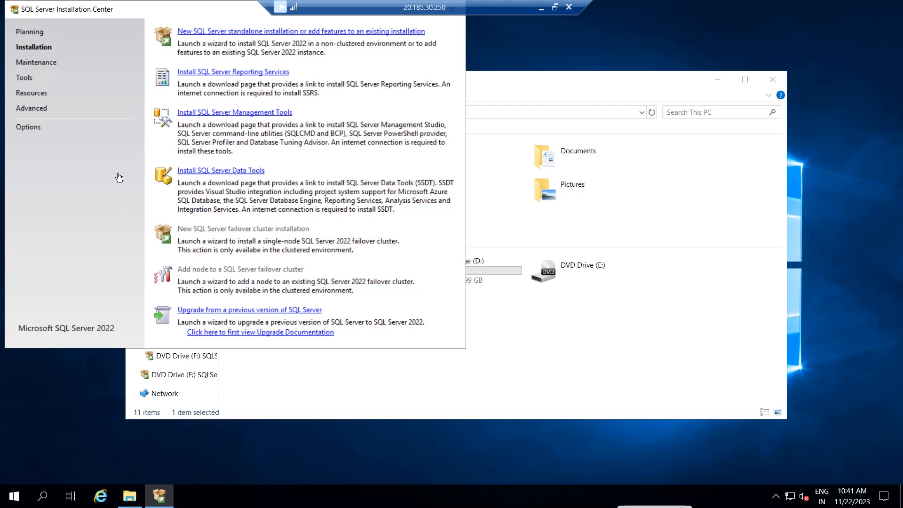
click(235, 116)
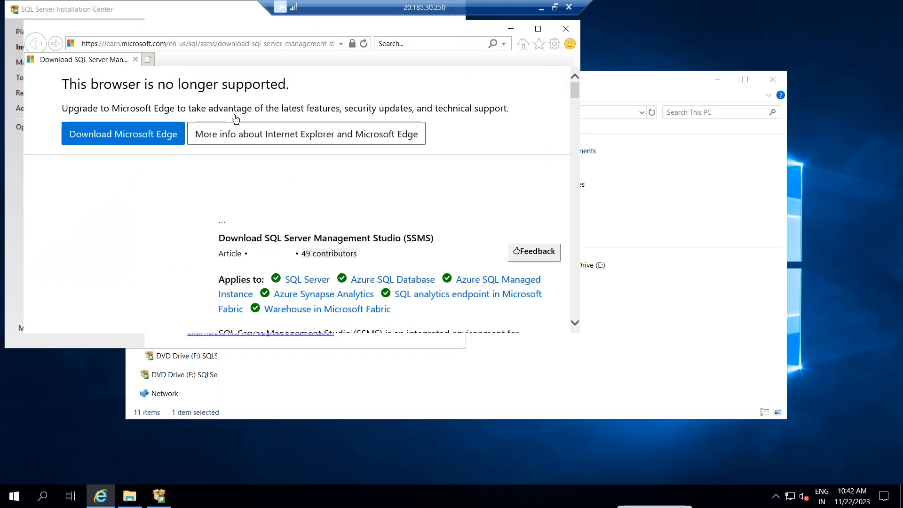
click(538, 29)
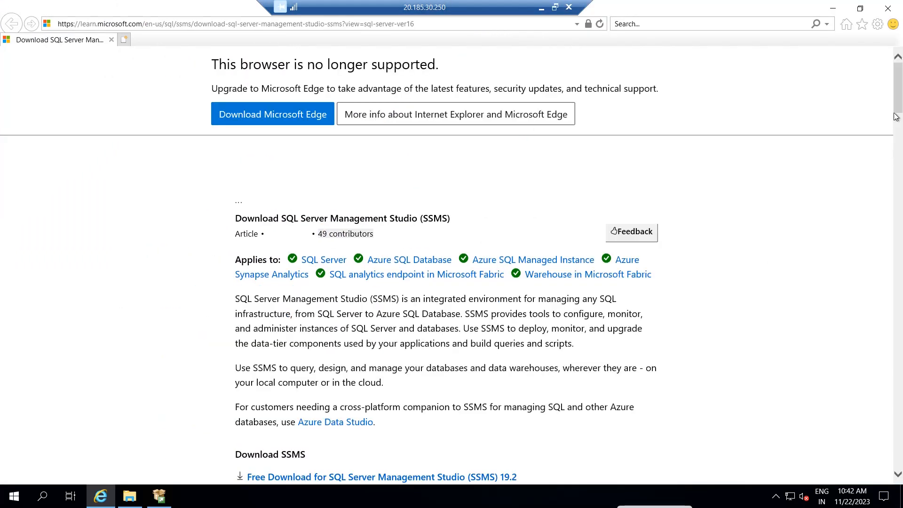
Step: Download SQL Server Management Studio (SSMS) 19.2, saving SSMS-Setup-ENU.exe, and run the installer
drag(900, 110, 899, 126)
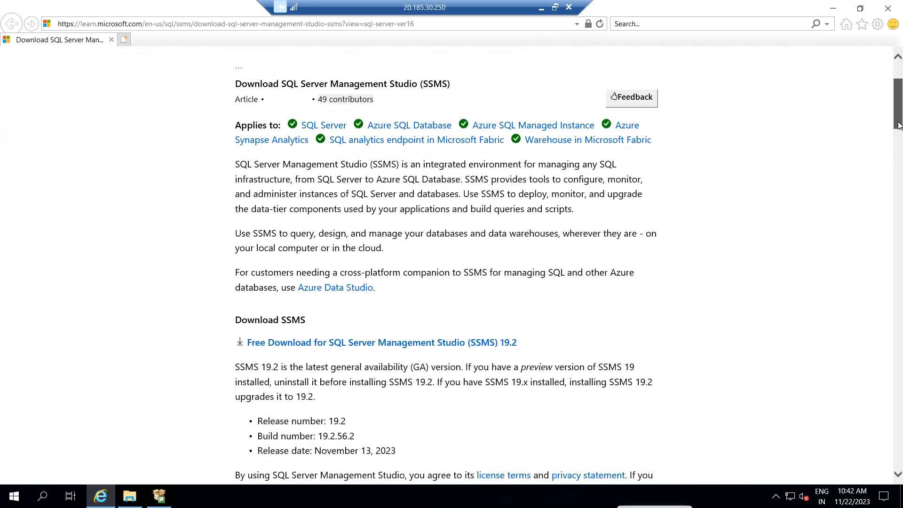
click(347, 343)
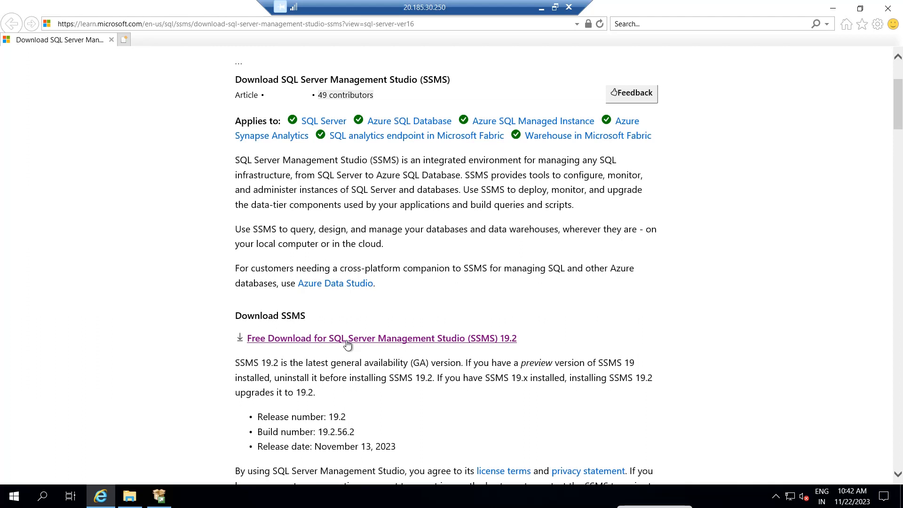
click(347, 340)
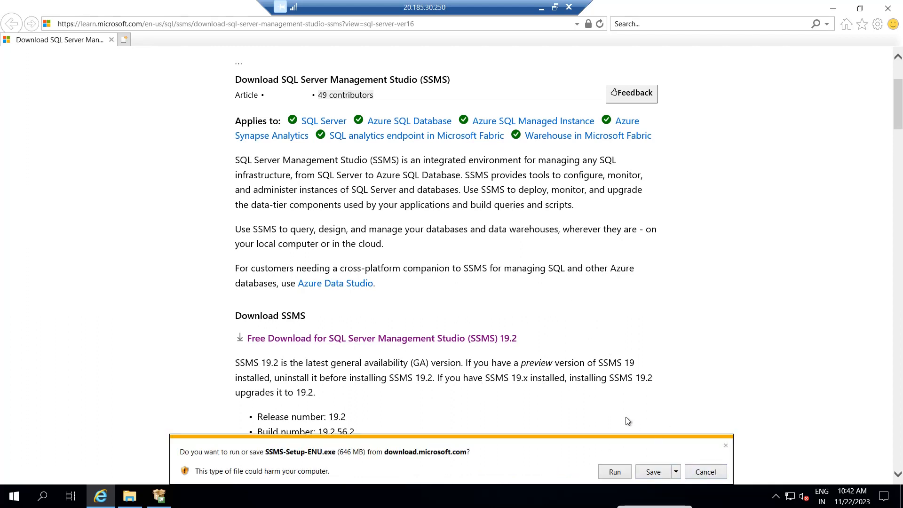
click(645, 473)
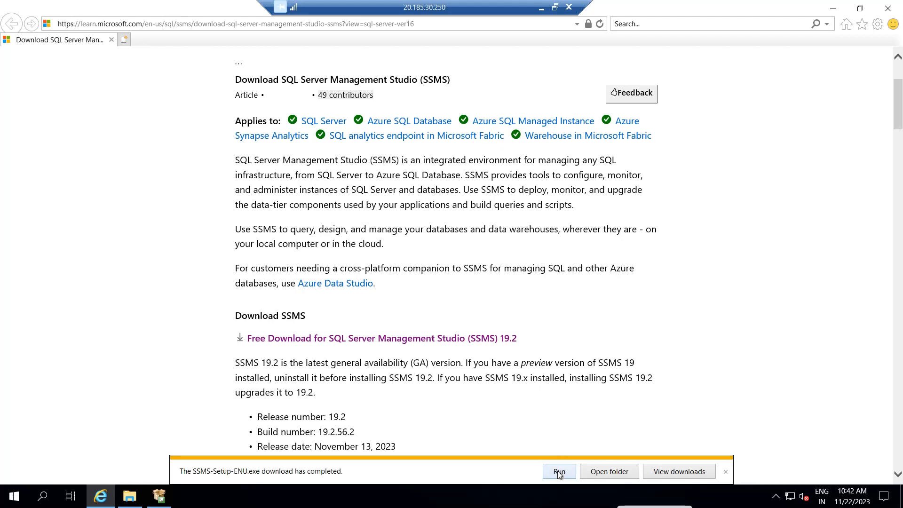
click(558, 472)
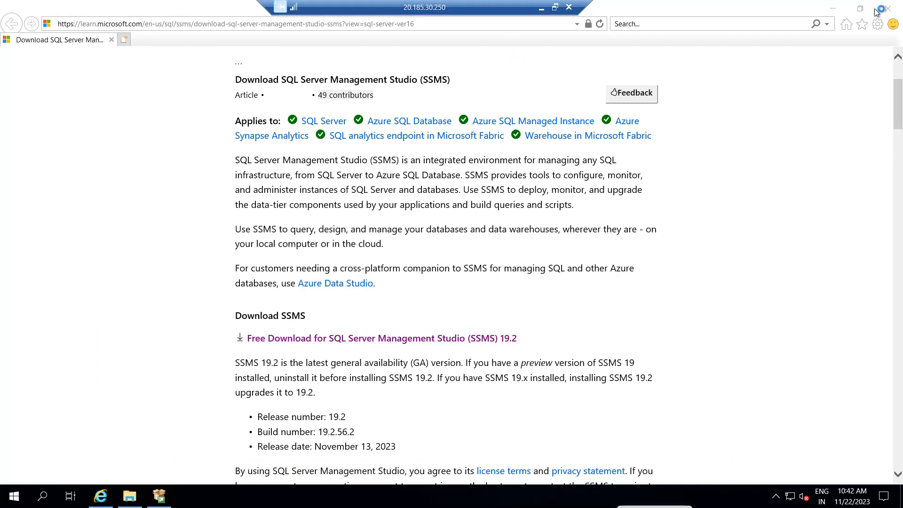
Step: Minimize the browser and SQL Server Installation Center, and start installing SQL Server Management Studio 19.2 in the default location
click(835, 10)
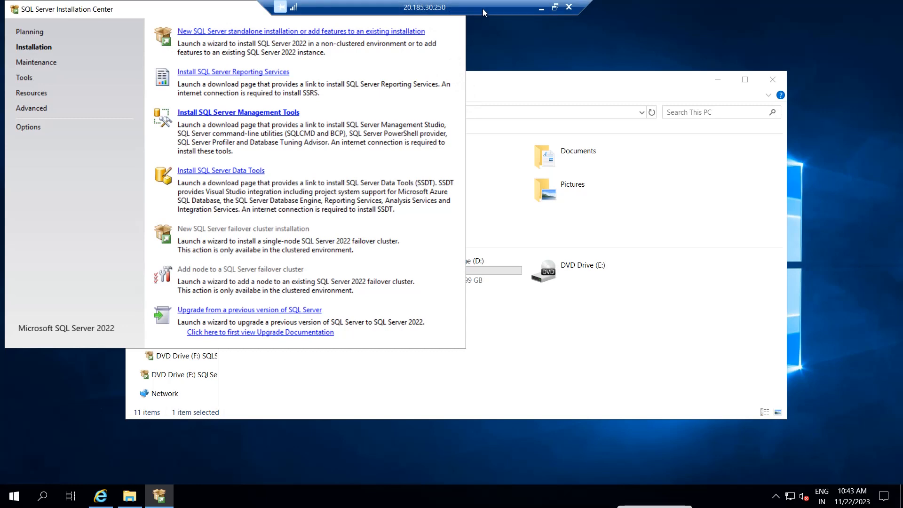
drag(485, 9, 686, 10)
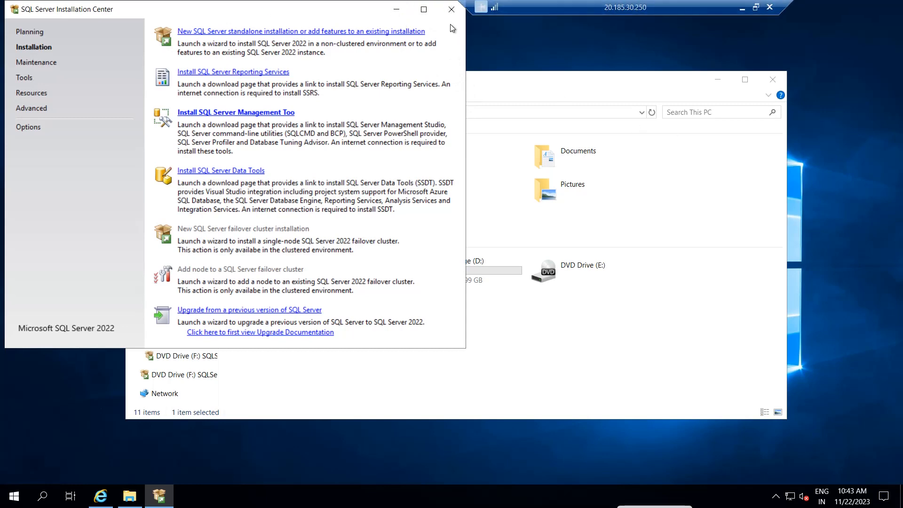
click(397, 10)
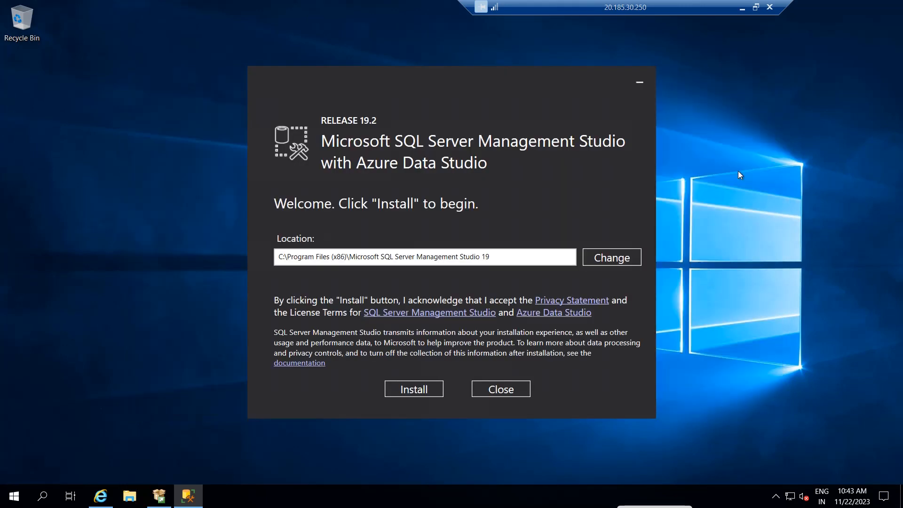
click(411, 391)
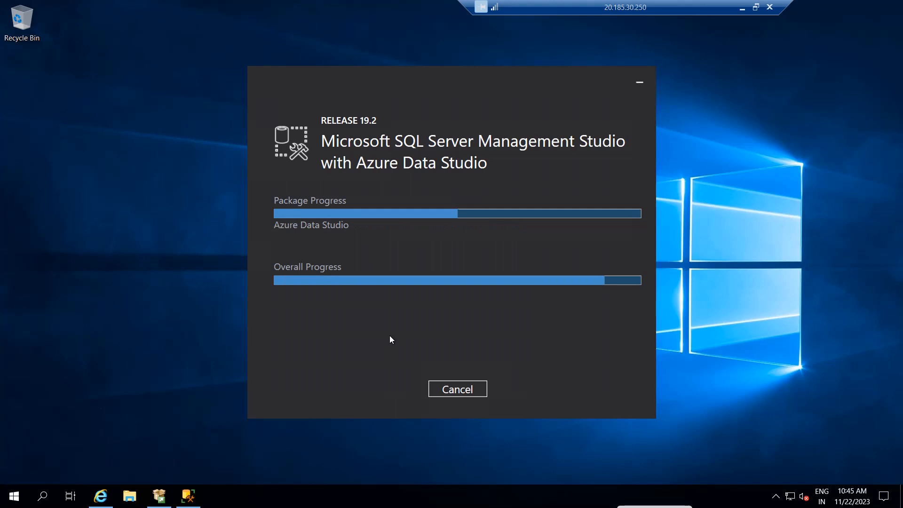
Step: Slide the remote connection bar aside, minimize the installer window and launch SQL Server Management Studio 19
drag(580, 7, 445, 7)
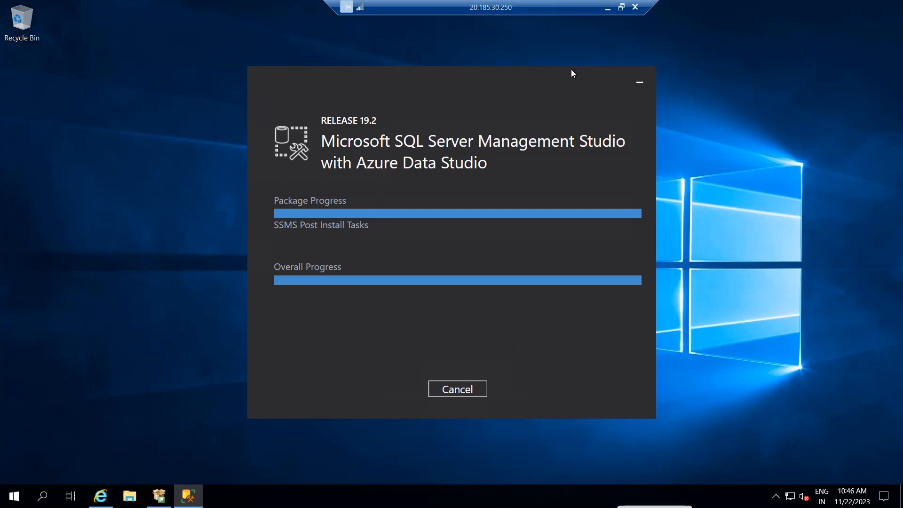
click(638, 81)
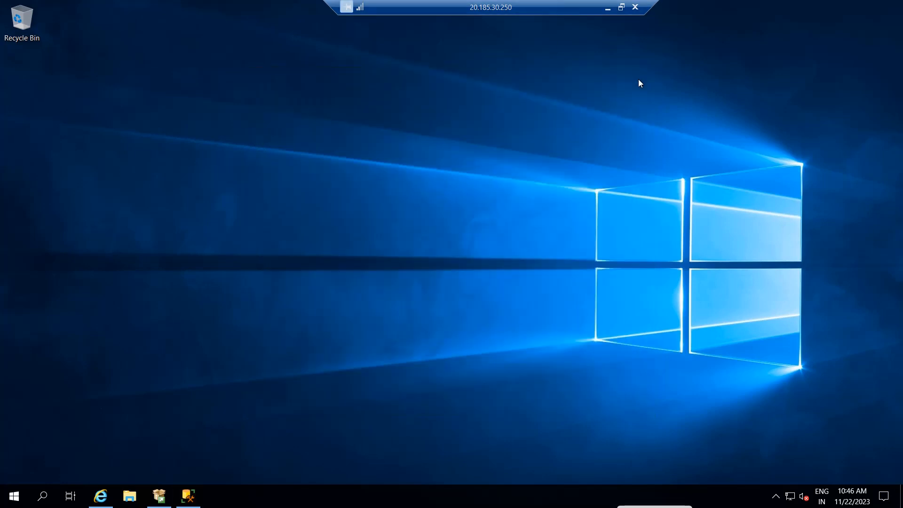
click(10, 499)
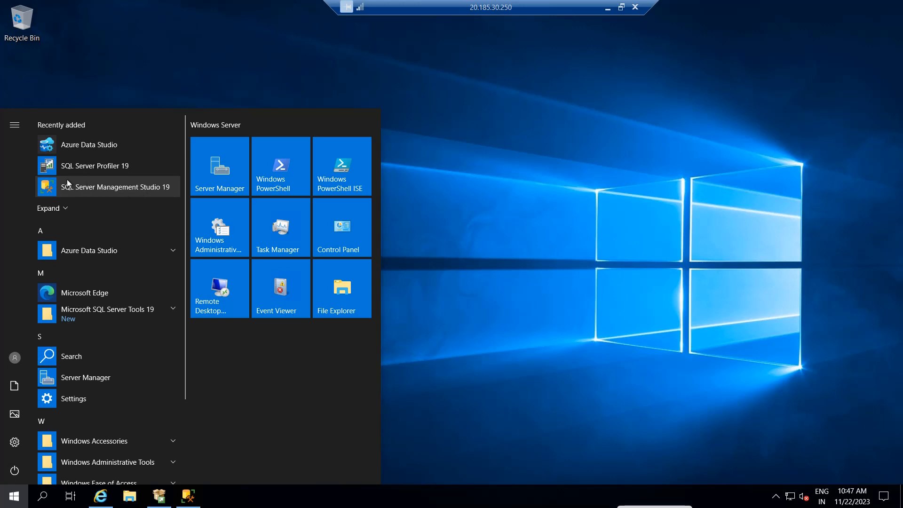
click(92, 190)
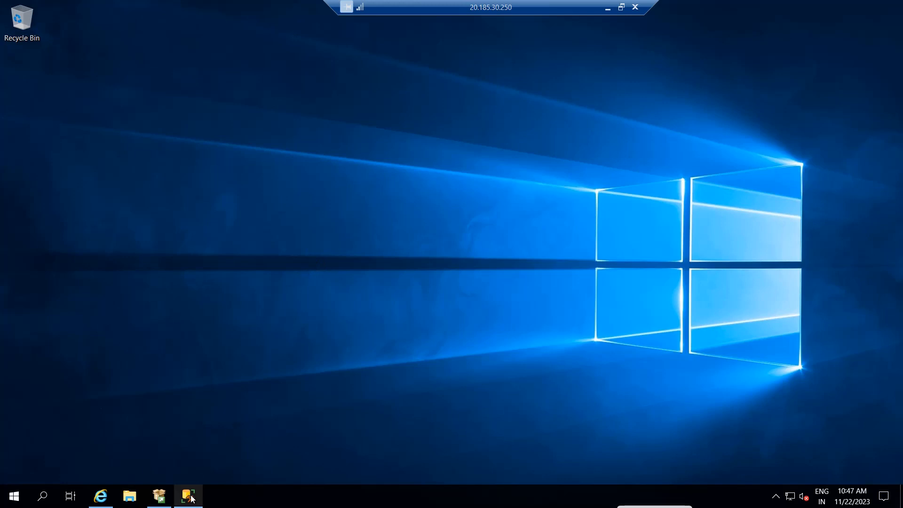
mouse_move(192, 499)
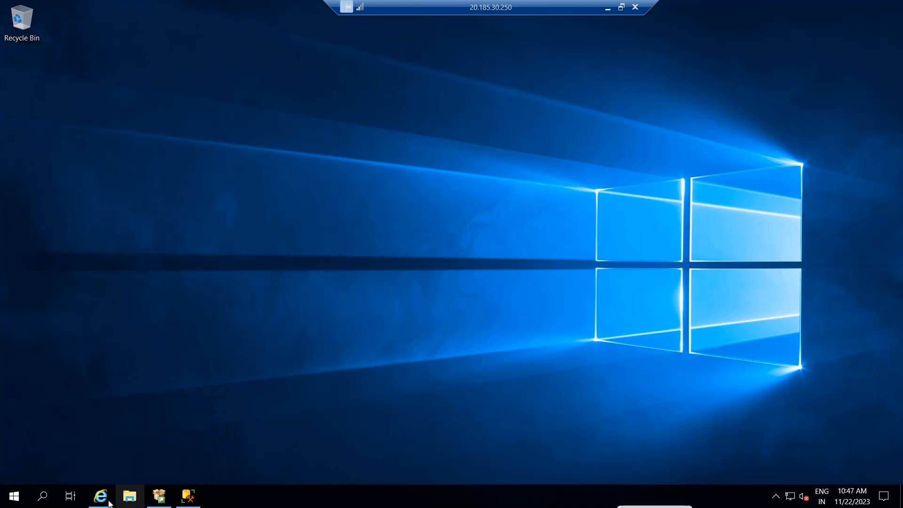
mouse_move(102, 501)
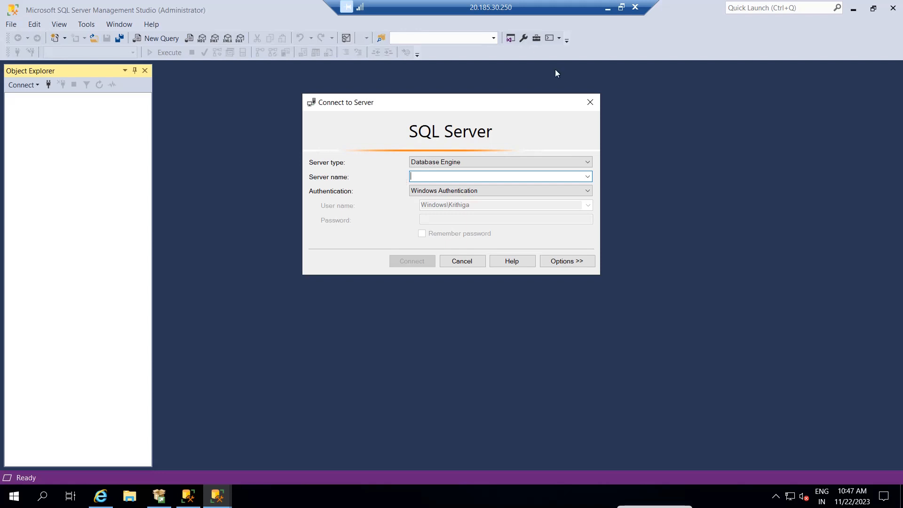
Step: Copy the server name mysqlserver23new.database.windows.net from the SQL server's overview in the Azure portal into the VM's Connect to Server dialog as server name
click(607, 8)
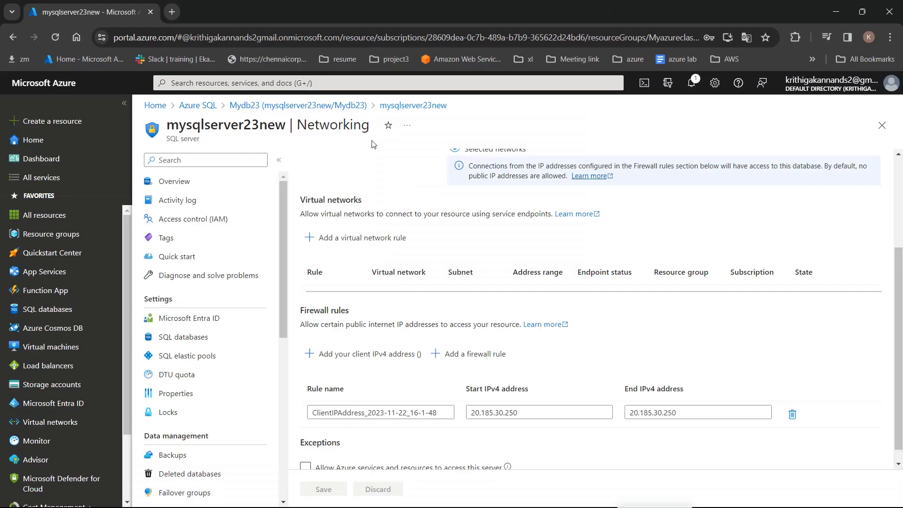
click(187, 182)
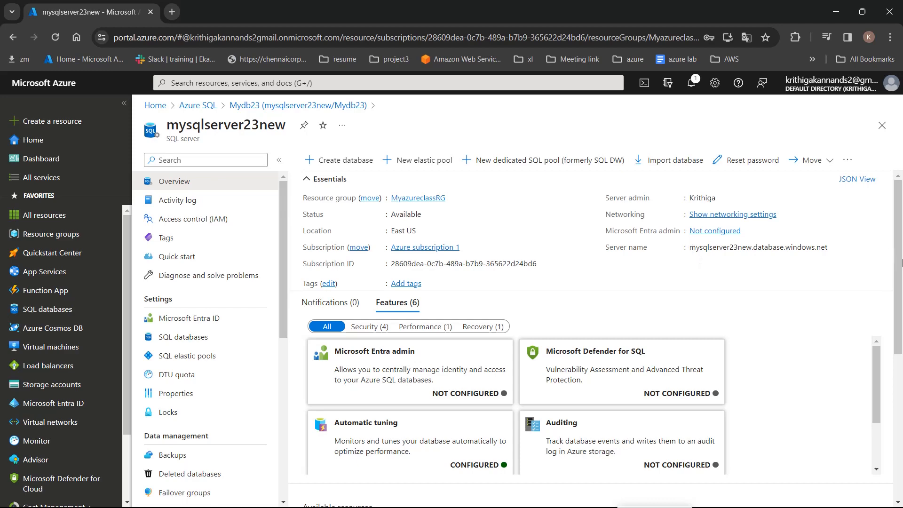
click(835, 247)
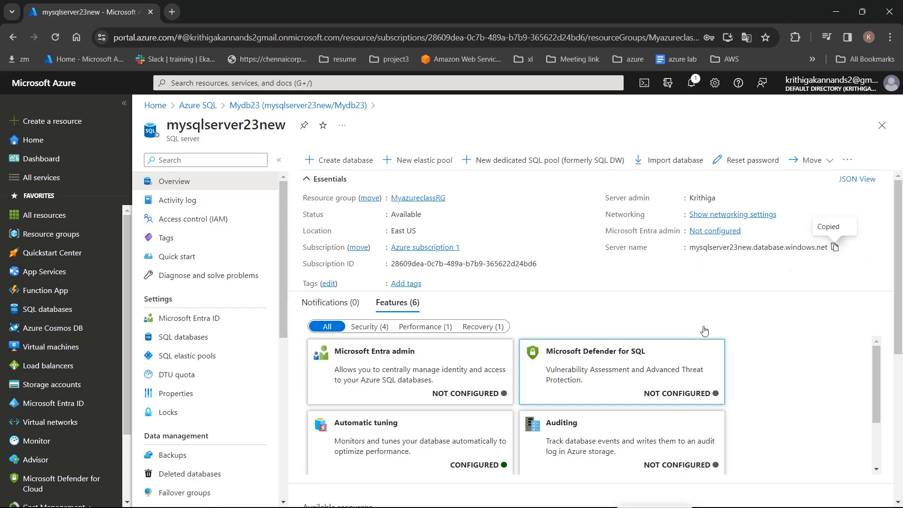
click(605, 495)
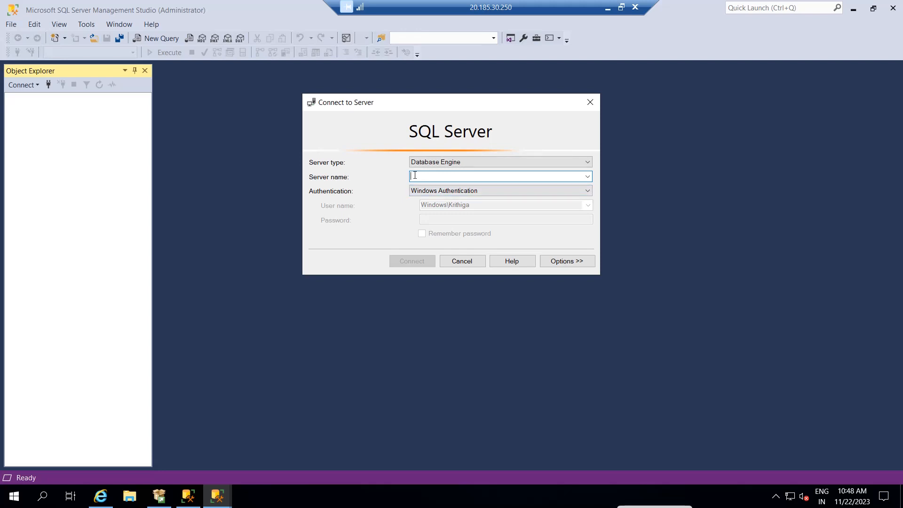
key(ctrl+v)
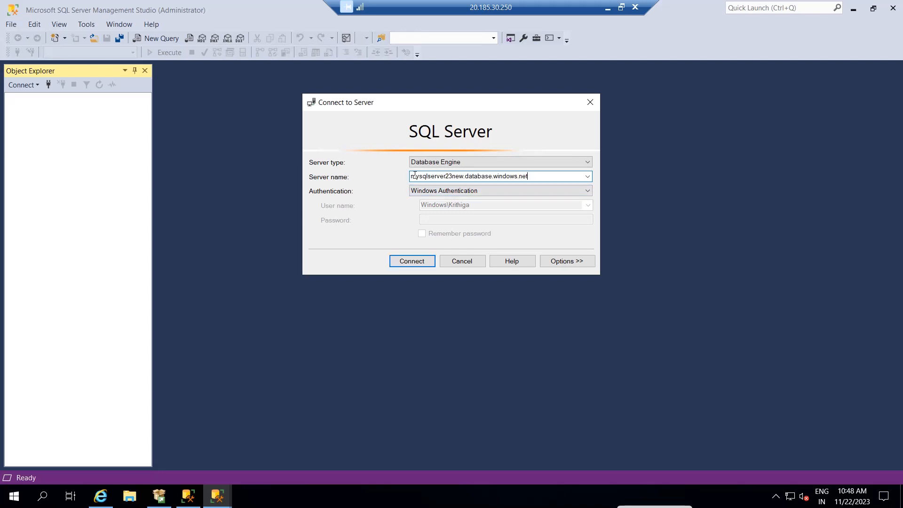
Step: Choose SQL Server Authentication, enter the server admin login and password, and connect to the server
click(446, 193)
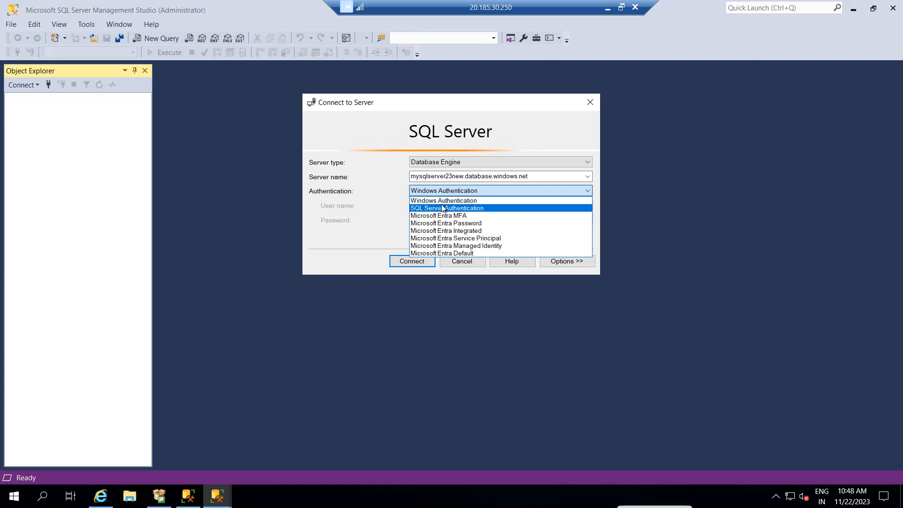
click(443, 207)
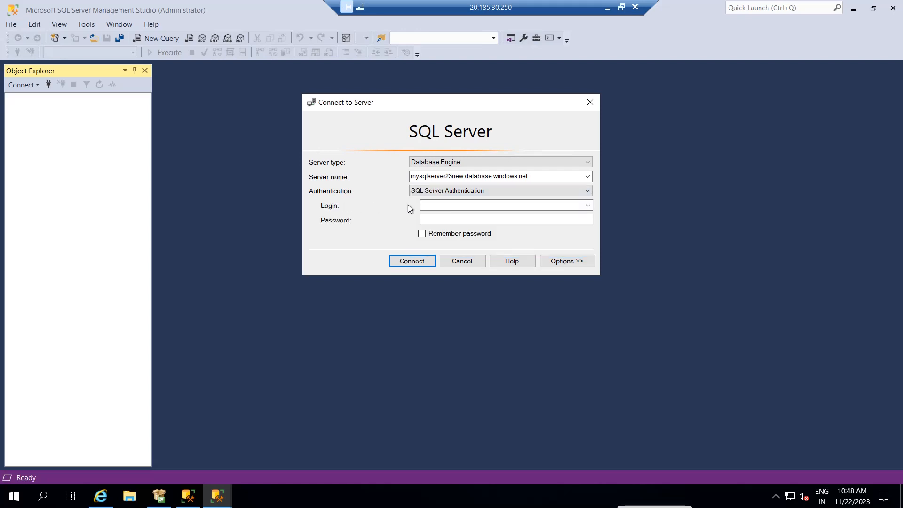
click(434, 207)
text(Krithiga)
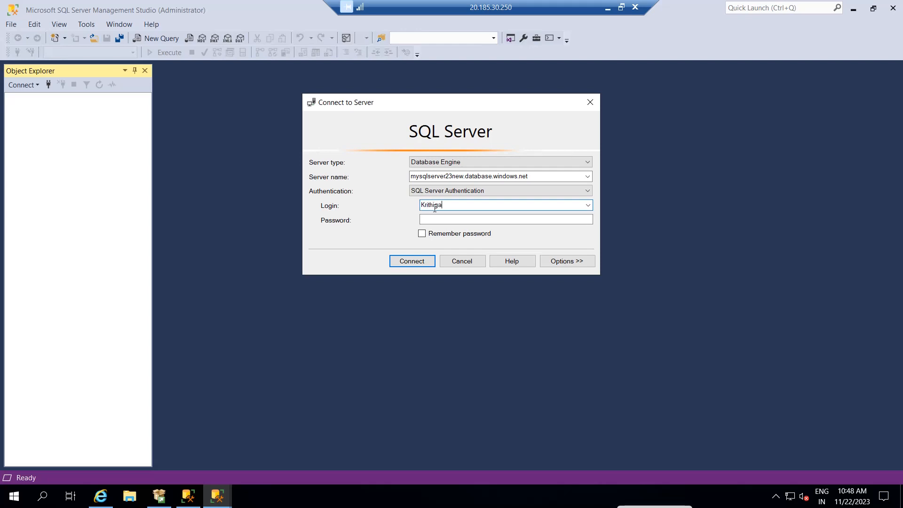
click(450, 221)
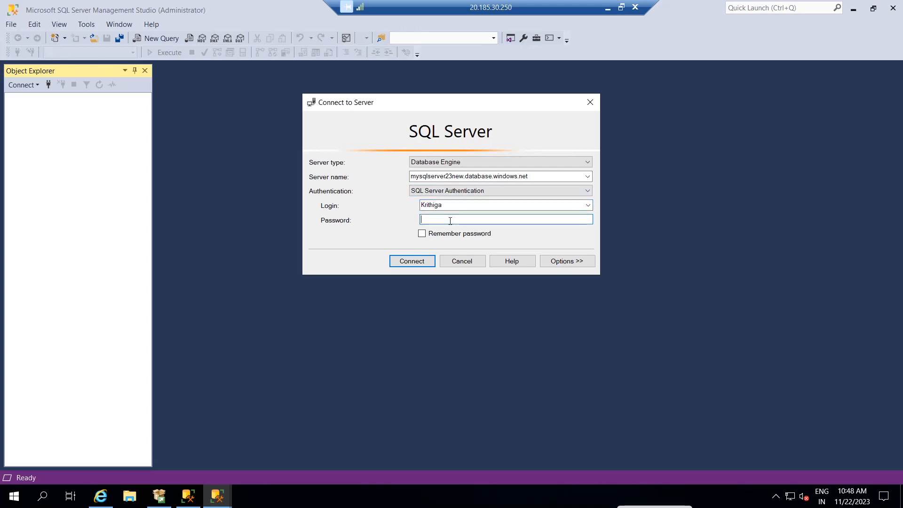
text(************)
click(403, 260)
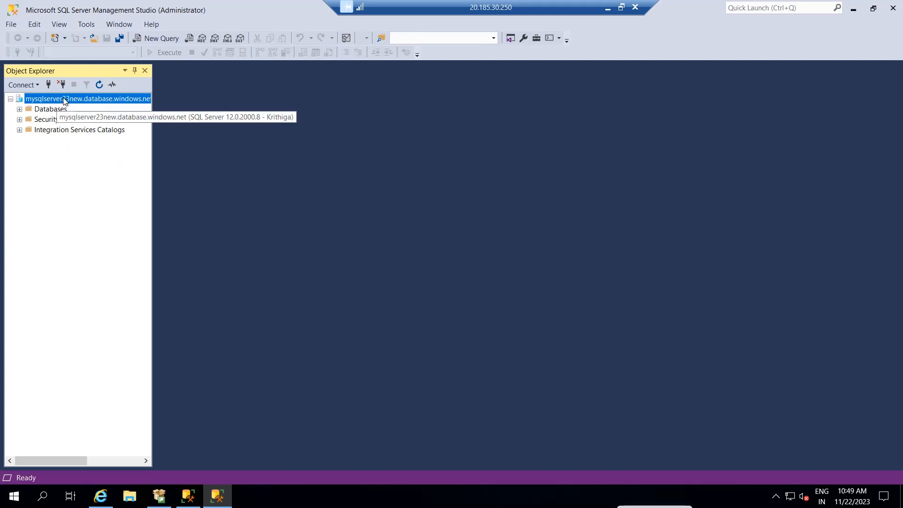
Step: Expand the Databases folder of the connected server, and switch to the Azure portal to open the Mydb23 database overview
click(42, 110)
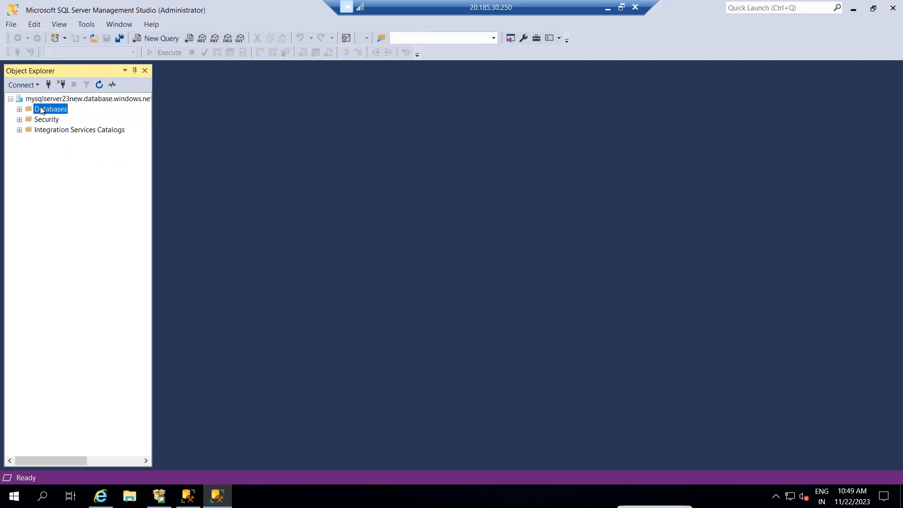
click(19, 110)
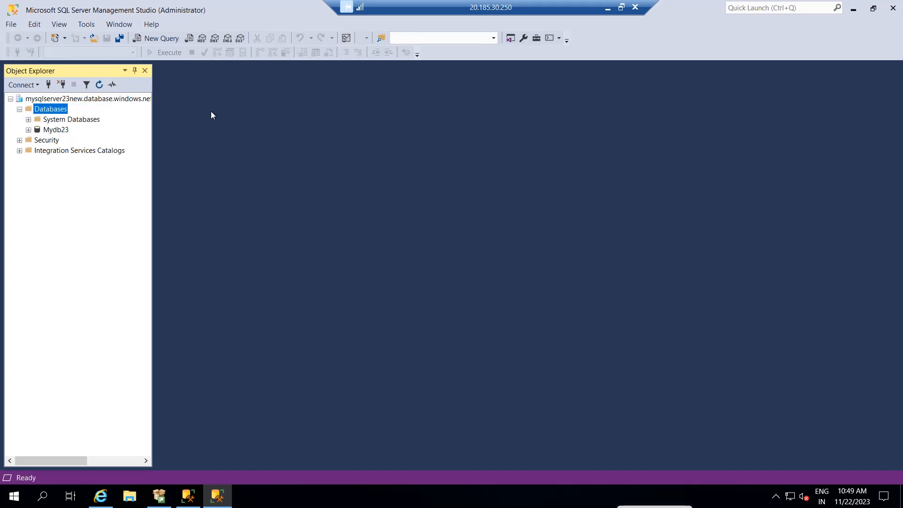
click(608, 8)
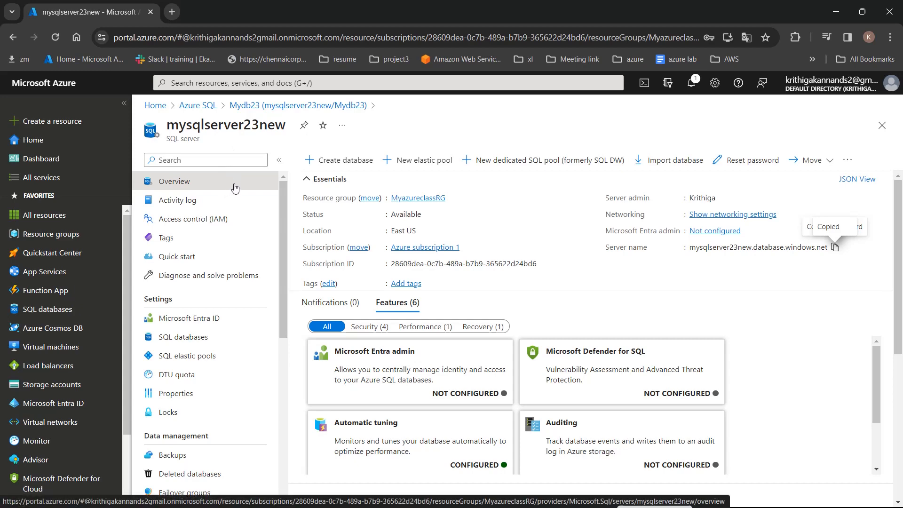
click(282, 107)
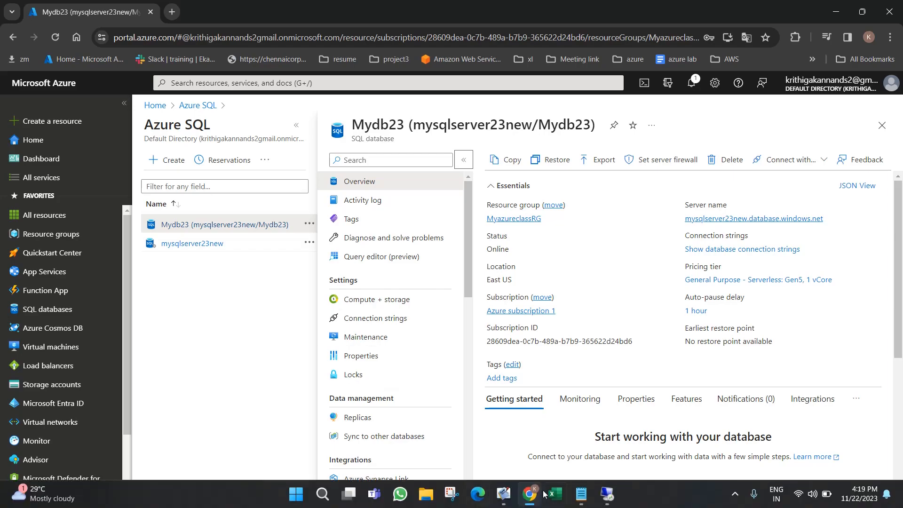
Step: Check the Mydb23 tree and query window in SQL Server Management Studio, and return to the Azure SQL resource list in the Azure portal
click(607, 495)
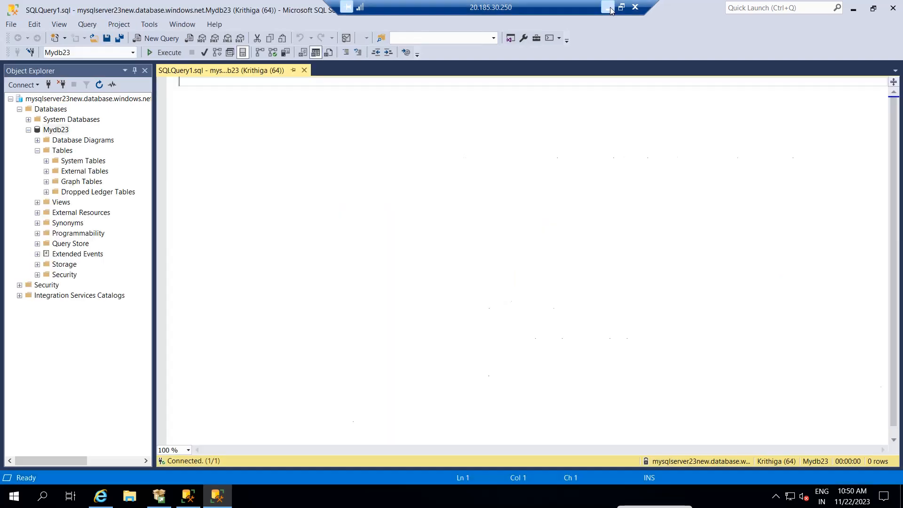
click(608, 7)
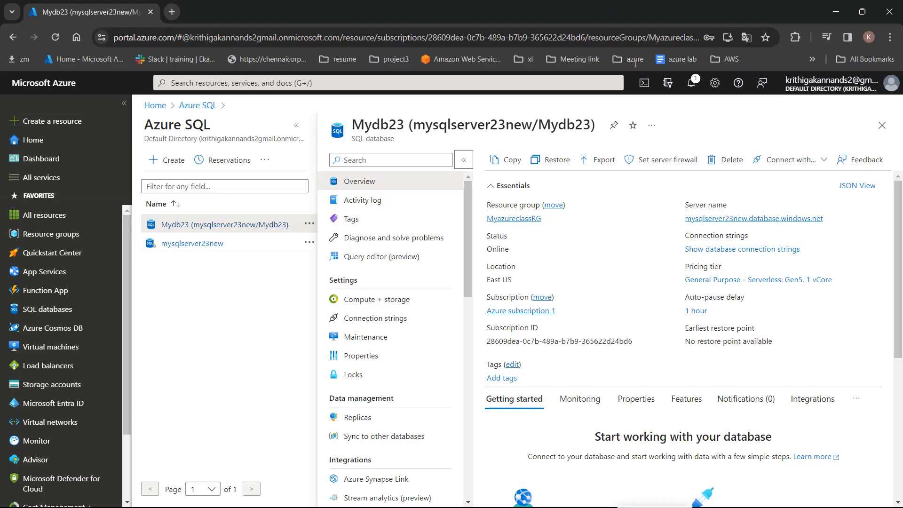
click(882, 126)
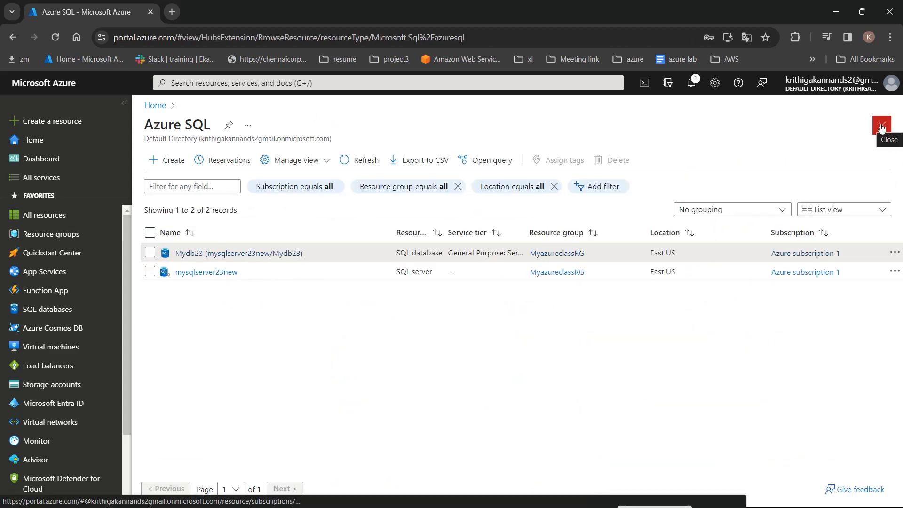